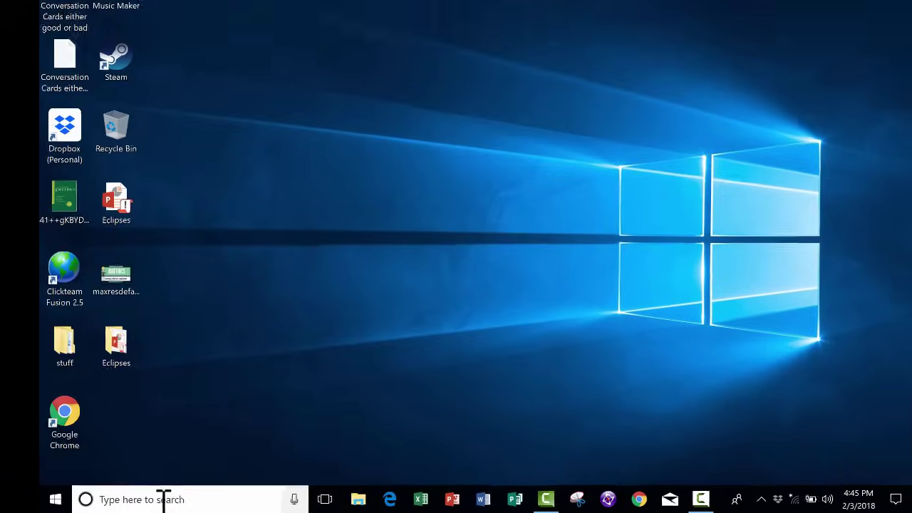
Step: Find Publisher 2016 with the Windows search and launch it
{"action": "left_click", "coordinate": [128, 499]}
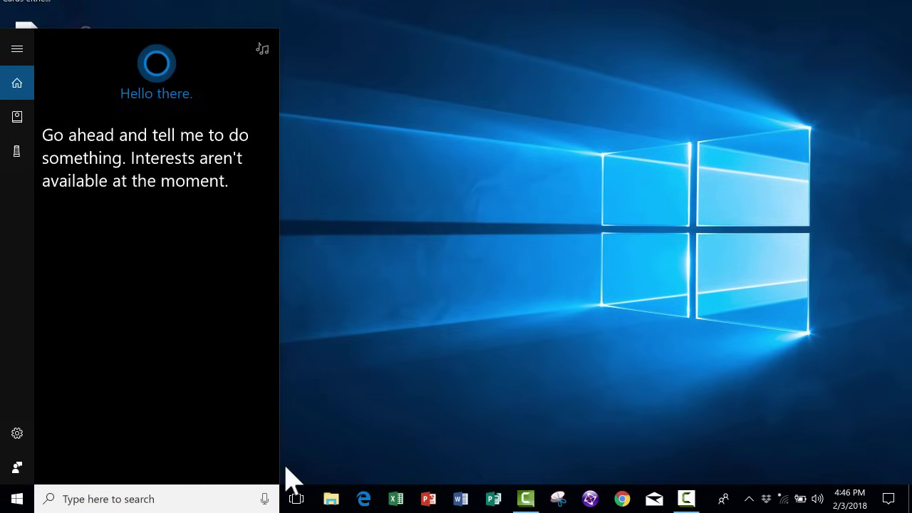
{"action": "type", "text": "pus"}
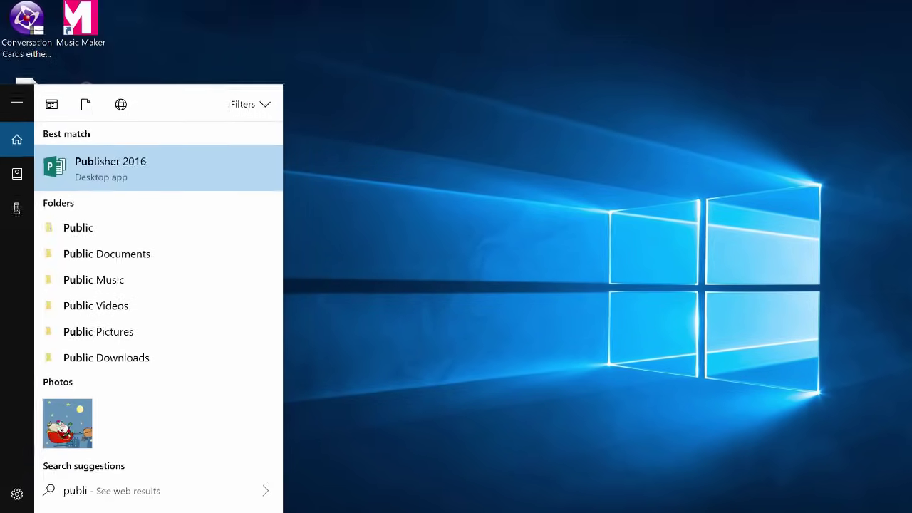
{"action": "key", "text": "Return"}
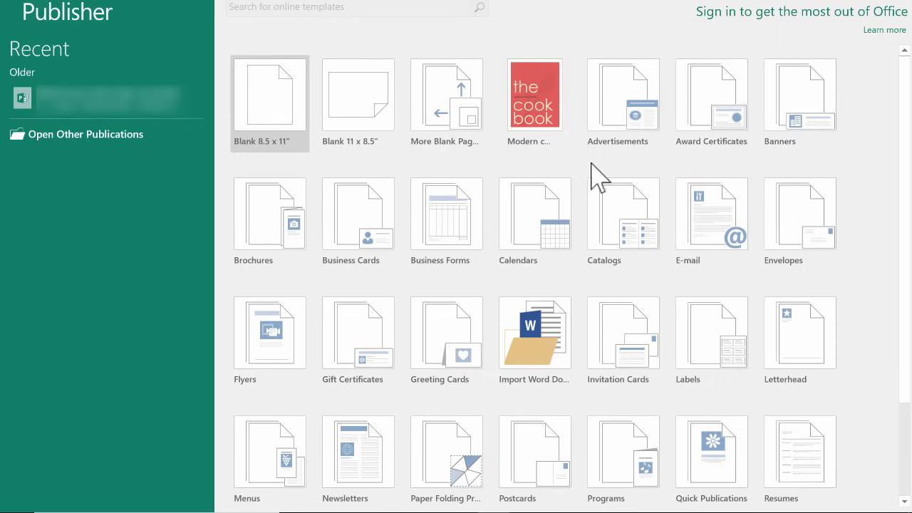
Step: Examine the available template categories, including the built-in advertisement, banner and brochure designs
{"action": "scroll", "coordinate": [542, 159], "scroll_direction": "down", "scroll_amount": 3}
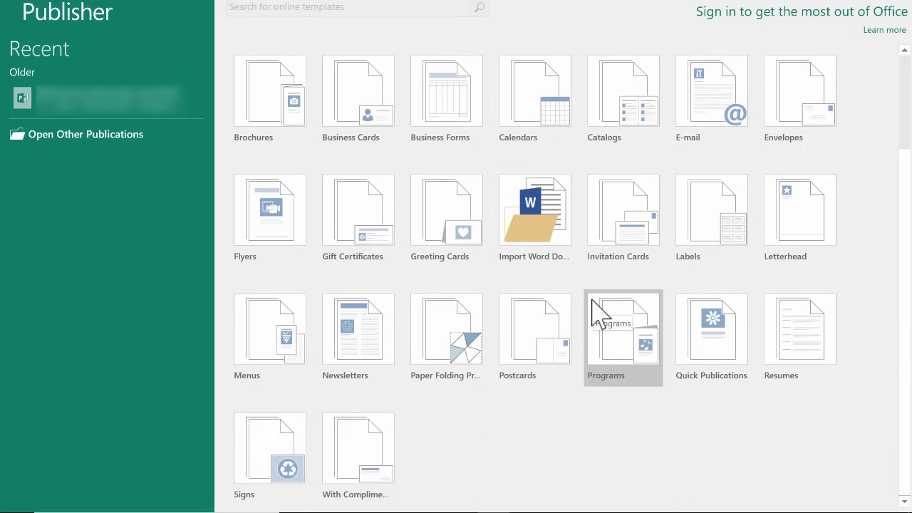
{"action": "scroll", "coordinate": [602, 315], "scroll_direction": "up", "scroll_amount": 3}
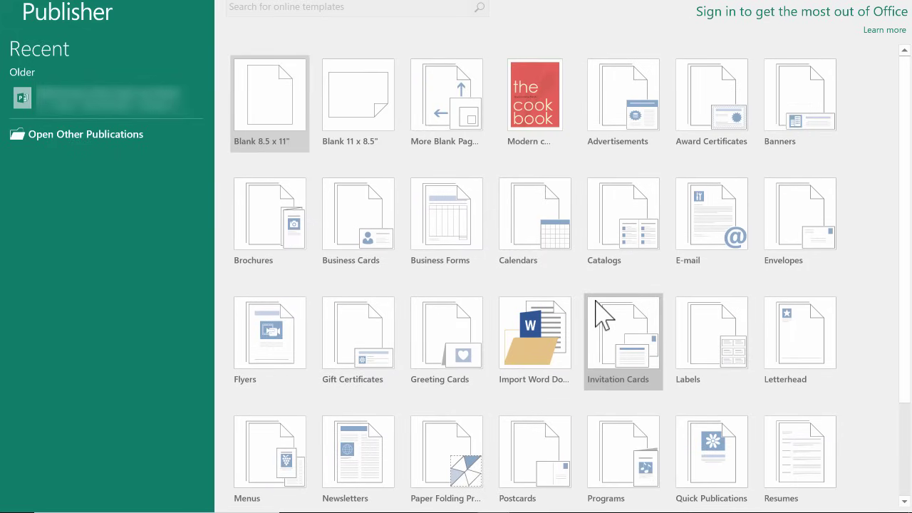
{"action": "left_click", "coordinate": [633, 117]}
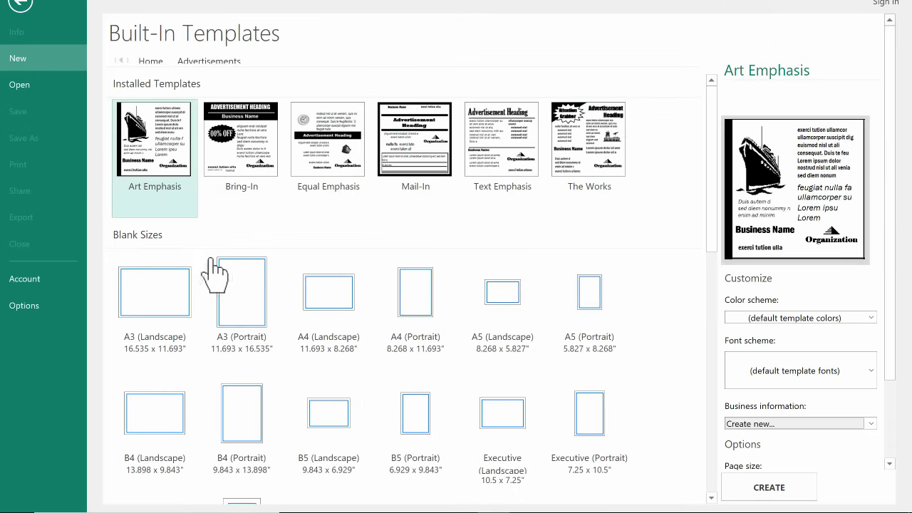
{"action": "scroll", "coordinate": [214, 274], "scroll_direction": "down", "scroll_amount": 10}
{"action": "scroll", "coordinate": [261, 189], "scroll_direction": "up", "scroll_amount": 2}
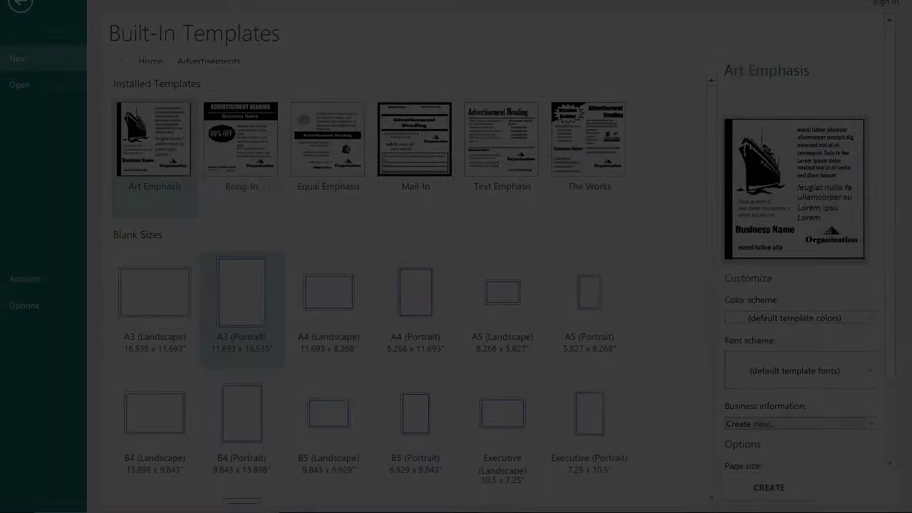
{"action": "scroll", "coordinate": [468, 291], "scroll_direction": "down", "scroll_amount": 8}
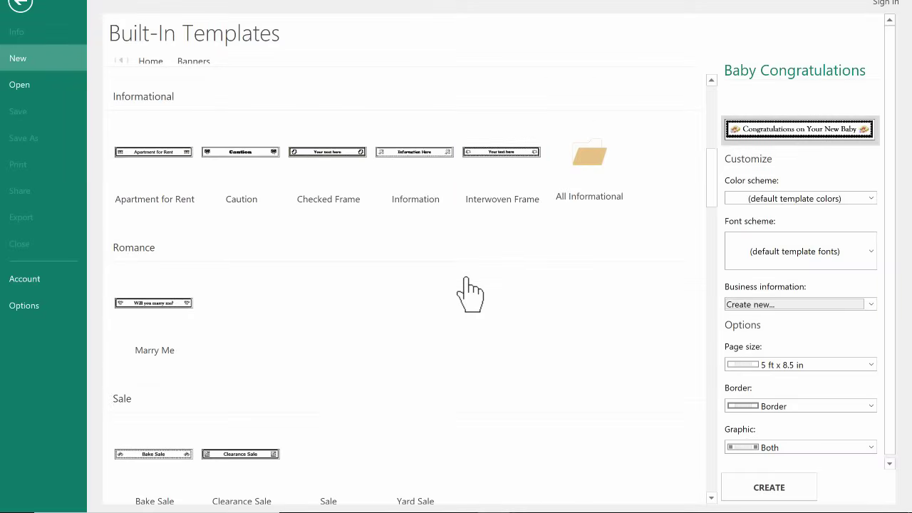
{"action": "scroll", "coordinate": [468, 292], "scroll_direction": "down", "scroll_amount": 10}
{"action": "scroll", "coordinate": [467, 291], "scroll_direction": "up", "scroll_amount": 7}
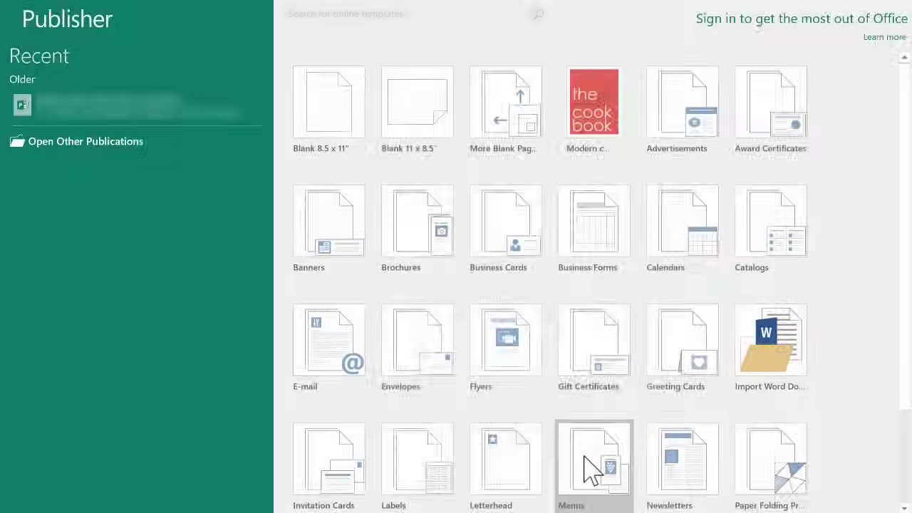
Step: Create a publication from the Scallops take-out menu template and place the cursor in the Business Name text on the cover
{"action": "left_click", "coordinate": [591, 462]}
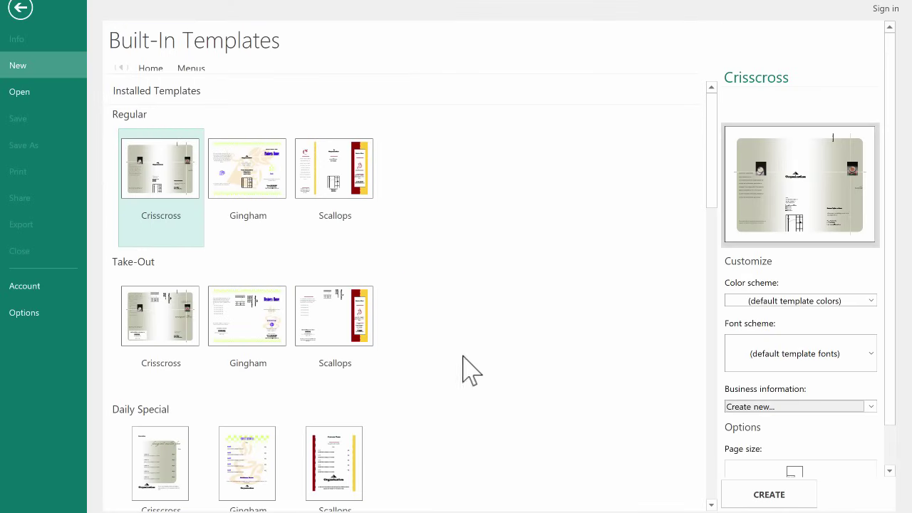
{"action": "scroll", "coordinate": [265, 326], "scroll_direction": "down", "scroll_amount": 3}
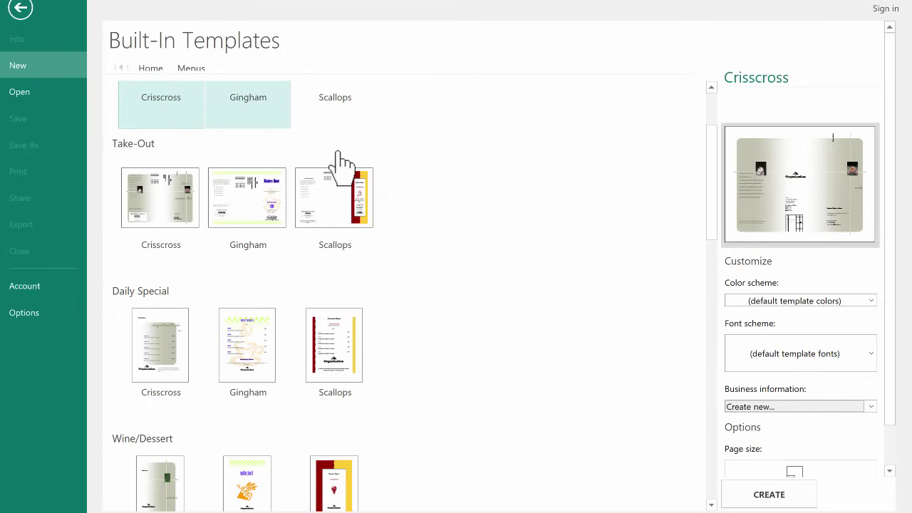
{"action": "left_click", "coordinate": [333, 202]}
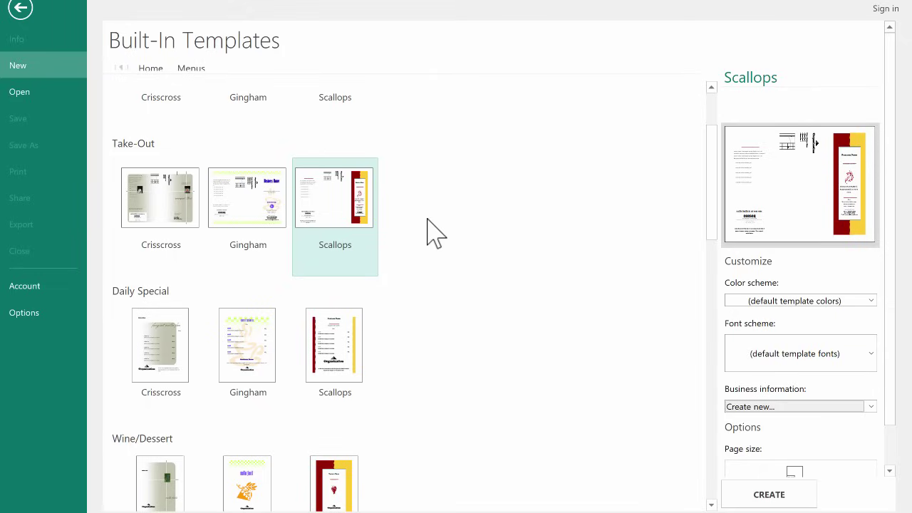
{"action": "left_click", "coordinate": [779, 499]}
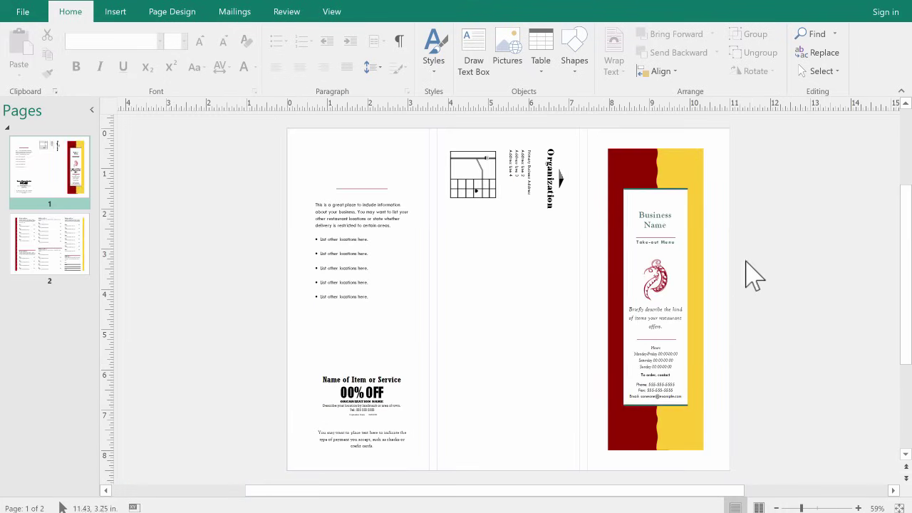
{"action": "left_click", "coordinate": [667, 224]}
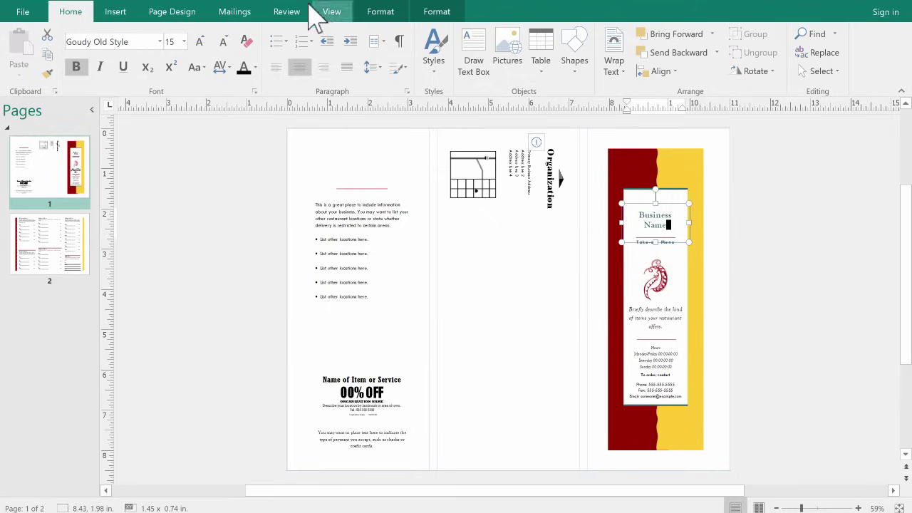
Step: Create a new publication from the Blank 8.5 x 11" template and show the start of the page at 100%
{"action": "left_click", "coordinate": [20, 13]}
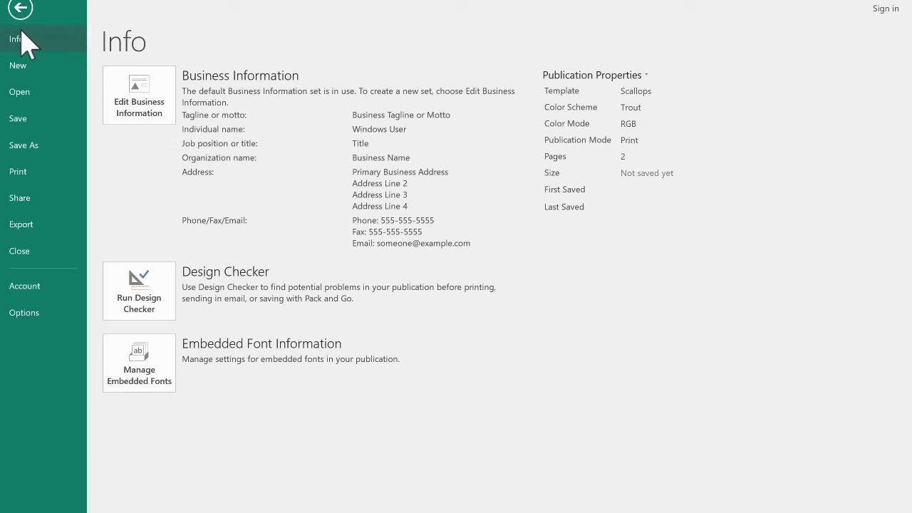
{"action": "left_click", "coordinate": [24, 63]}
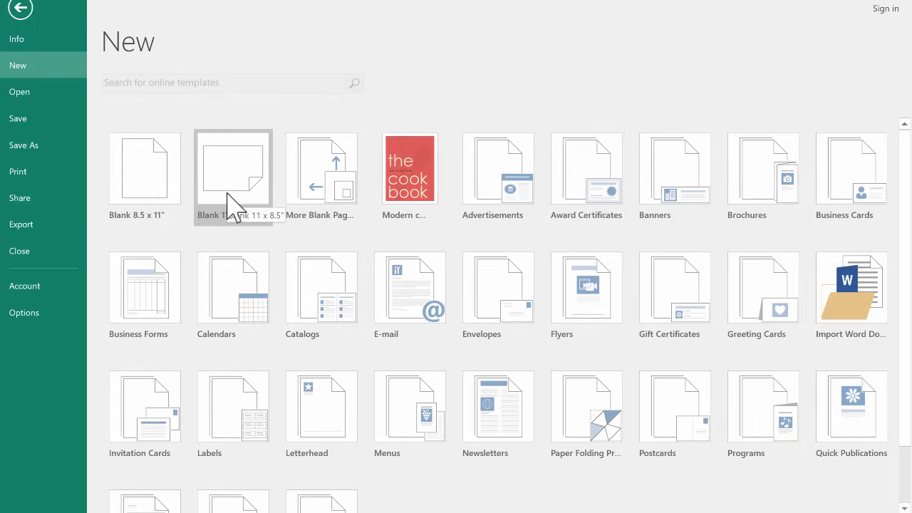
{"action": "left_click", "coordinate": [129, 184]}
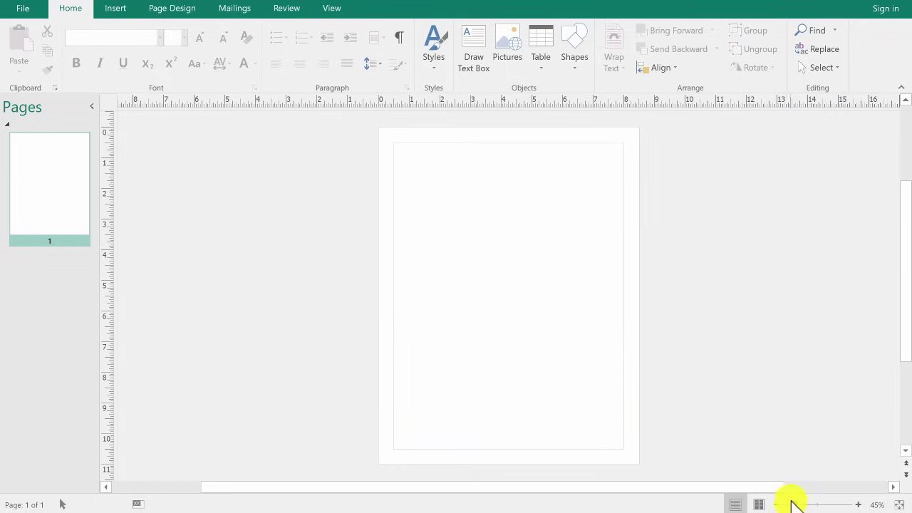
{"action": "mouse_move", "coordinate": [796, 505]}
{"action": "left_mouse_down"}
{"action": "mouse_move", "coordinate": [825, 504]}
{"action": "mouse_move", "coordinate": [813, 503]}
{"action": "left_mouse_up"}
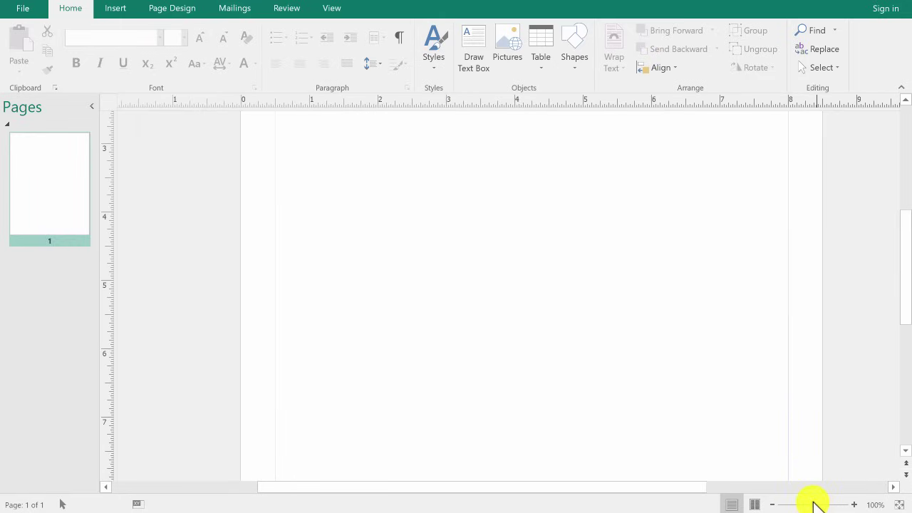
{"action": "scroll", "coordinate": [730, 364], "scroll_direction": "up", "scroll_amount": 4}
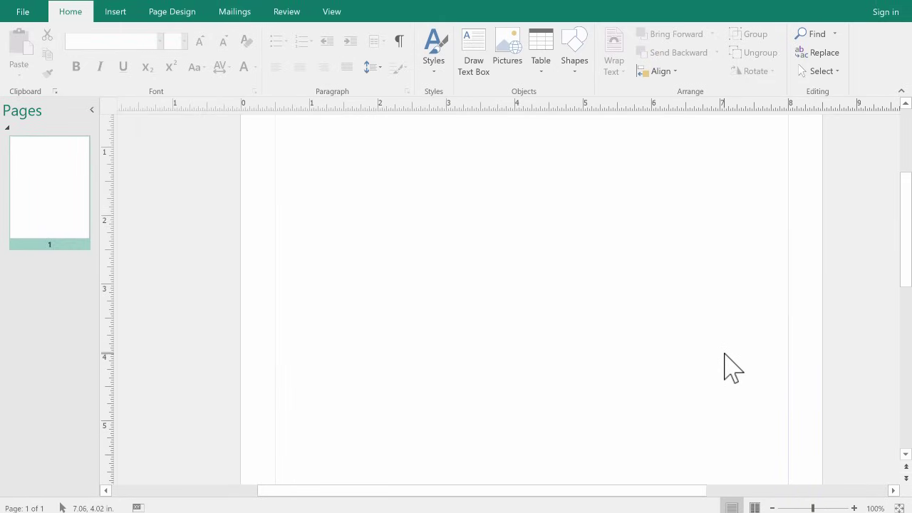
{"action": "scroll", "coordinate": [732, 367], "scroll_direction": "up", "scroll_amount": 3}
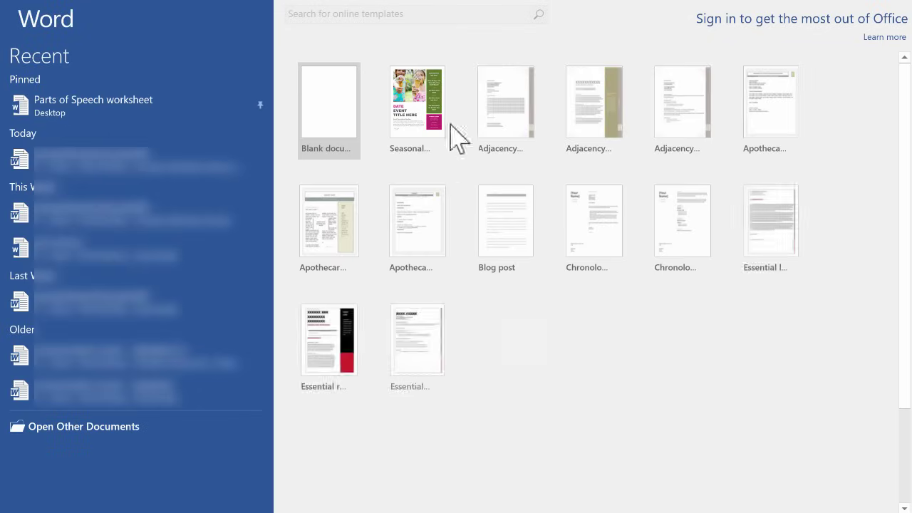
Step: Arrange the blank Publisher publication and a blank Word document side by side for comparison
{"action": "left_click", "coordinate": [322, 119]}
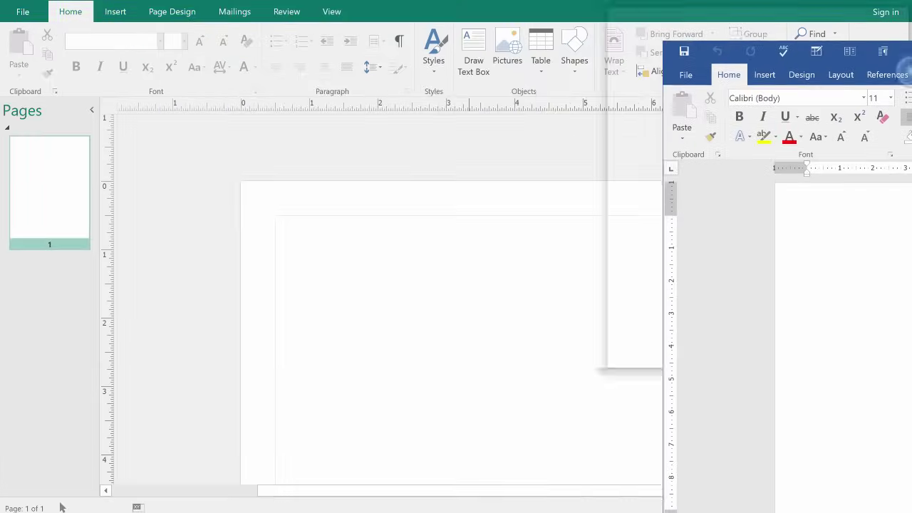
{"action": "left_click_drag", "start_coordinate": [910, 70], "coordinate": [911, 62]}
{"action": "left_click", "coordinate": [352, 142]}
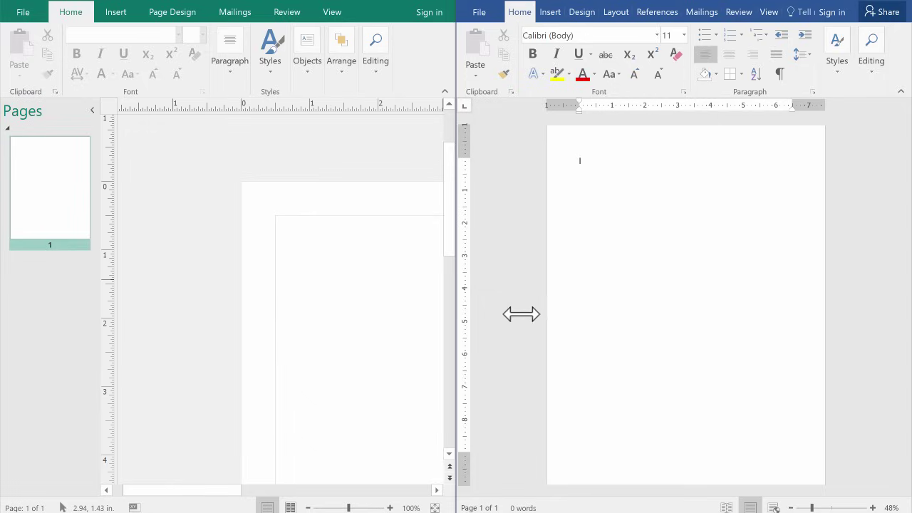
{"action": "left_click", "coordinate": [344, 490]}
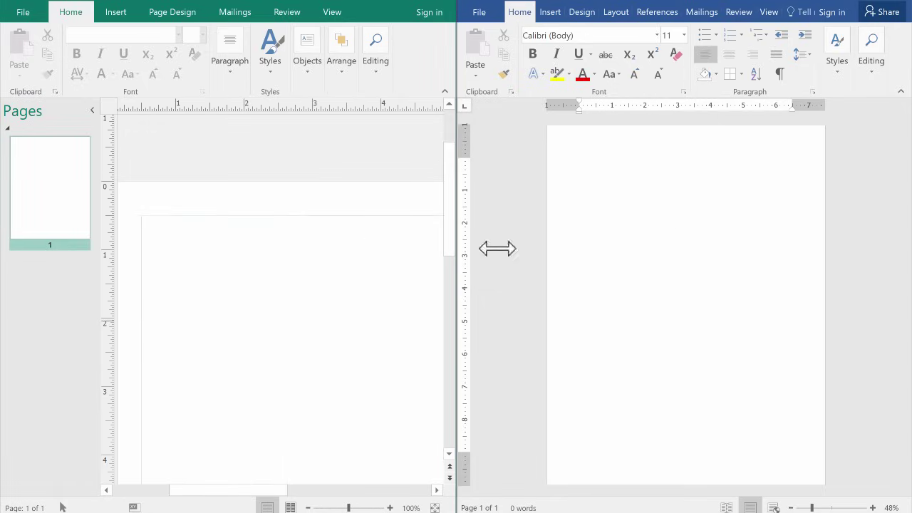
{"action": "left_click_drag", "start_coordinate": [348, 506], "coordinate": [339, 507]}
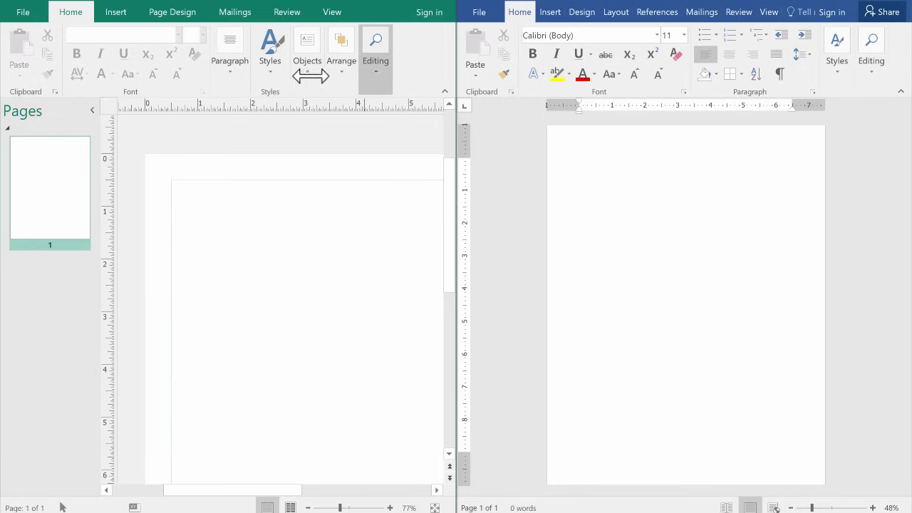
Step: Enter a line of random sample letters in the blank Word document and replace it with "aslkdjfljaslkdjflkajsdlkfjklasdf"
{"action": "left_click", "coordinate": [579, 173]}
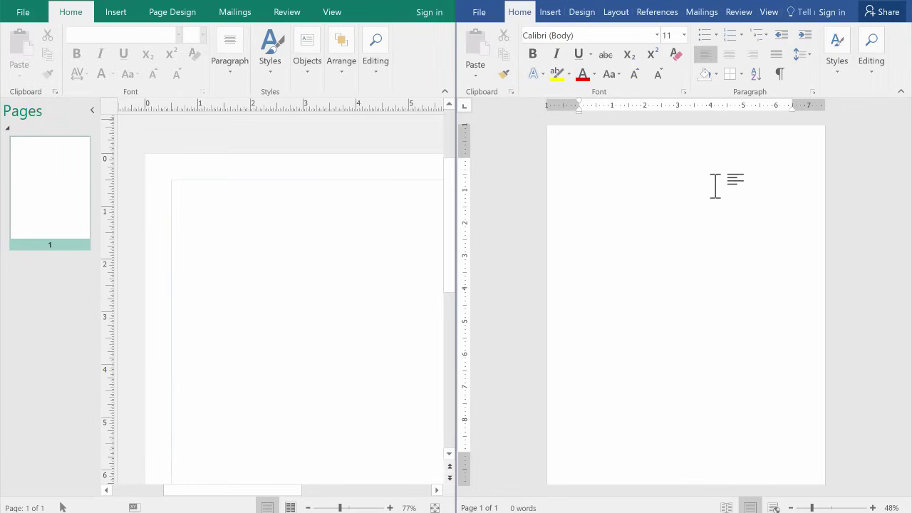
{"action": "type", "text": "lksajkfjkajs;kdlfjkl;ajsfk;lj"}
{"action": "key", "text": "ctrl+a"}
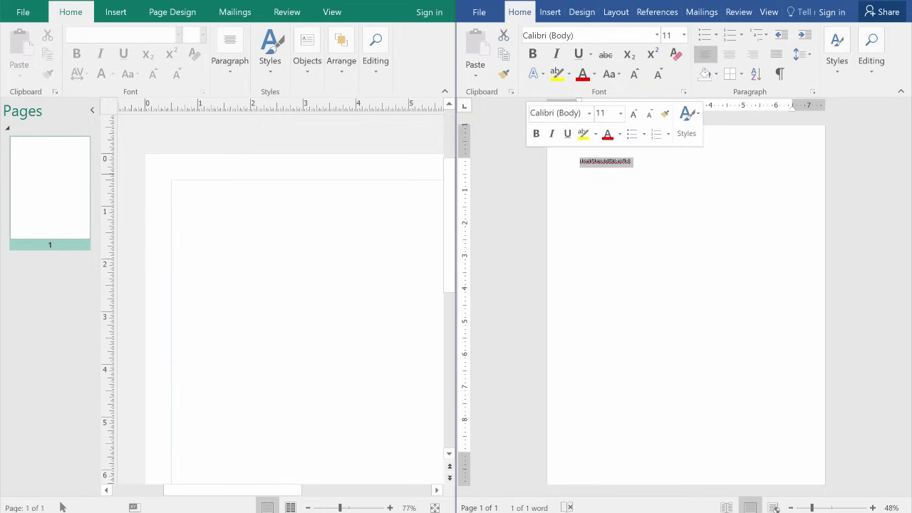
{"action": "type", "text": "aslkdjfljaslkdjflk"}
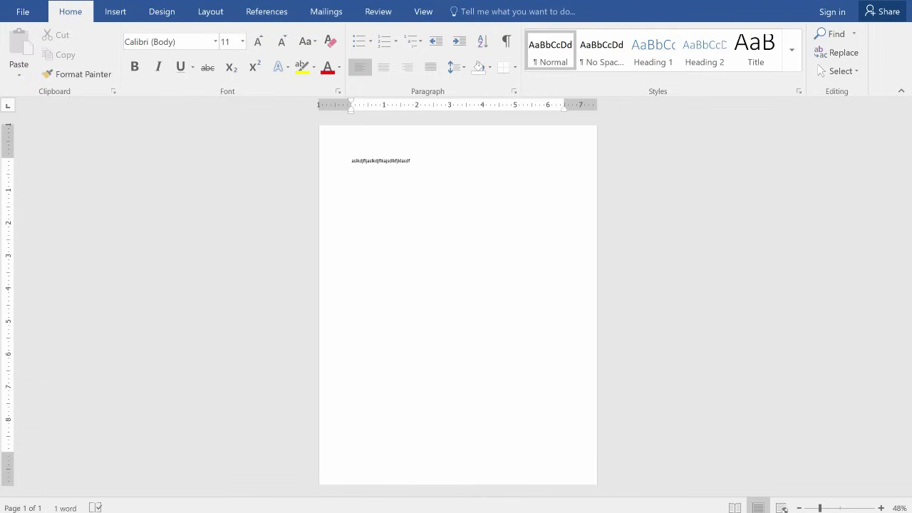
Step: Replace the sample line in the Word document with "asdkl" and delete that text again
{"action": "left_click_drag", "start_coordinate": [820, 508], "coordinate": [840, 509]}
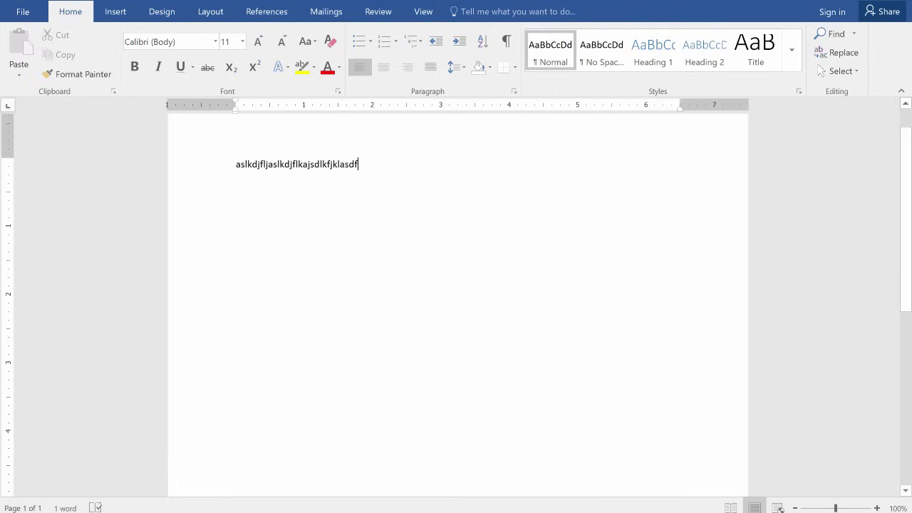
{"action": "left_click_drag", "start_coordinate": [362, 164], "coordinate": [236, 164]}
{"action": "type", "text": "asdkl"}
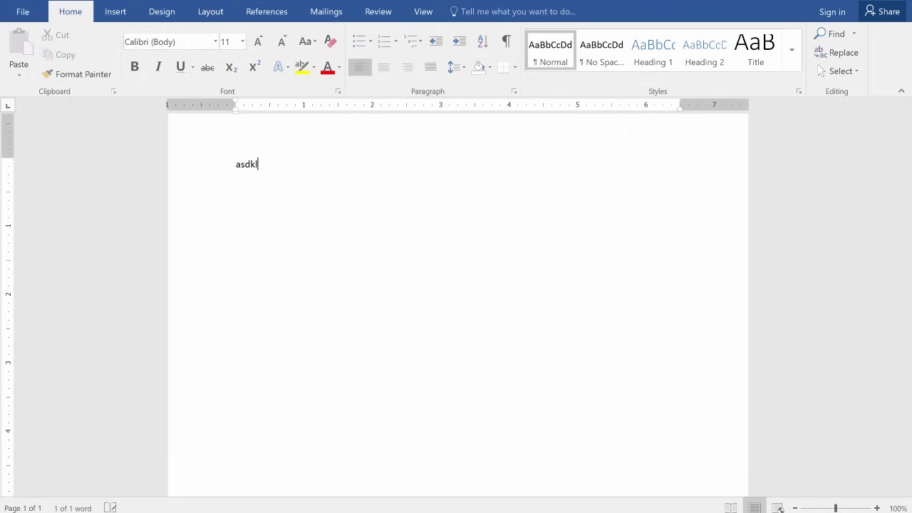
{"action": "key", "text": "BackSpace"}
{"action": "key", "text": "BackSpace"}
{"action": "key", "text": "BackSpace"}
{"action": "key", "text": "BackSpace"}
{"action": "key", "text": "BackSpace"}
Step: Write an indented first paragraph of random sample text in the Word document, starting with "Alsjdflkjaslkdfjl;kajsldkfjkl" and ending with "askldf"
{"action": "type", "text": "Alsjdflkjaslkdfjl;kajsldkfjkl;asdfjlkasd jflk askf ;lk"}
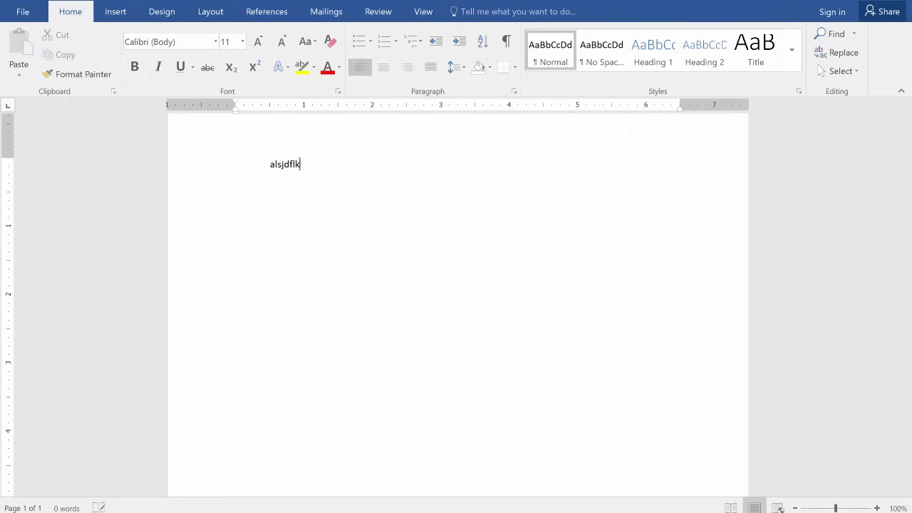
{"action": "type", "text": "asd flk;asdf"}
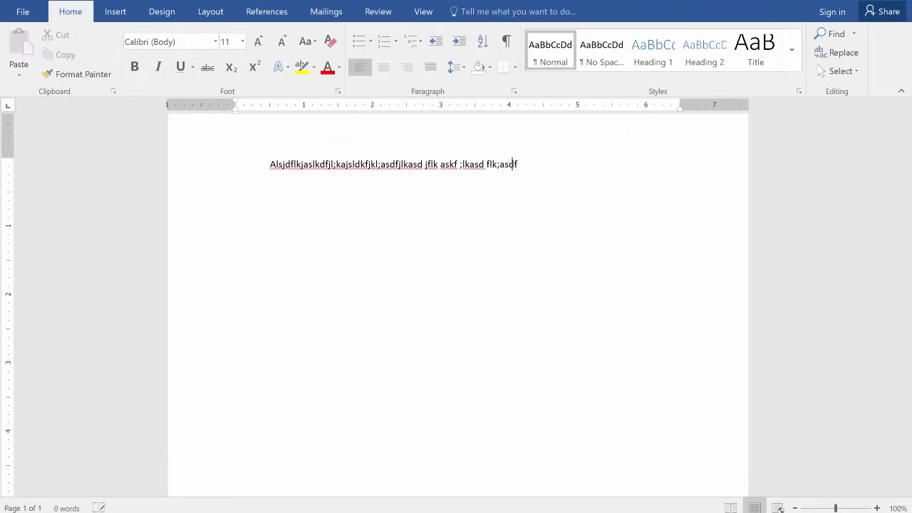
{"action": "type", "text": "j saklfj lkas jfkl sjaklfj klasj flkjas dklfj "}
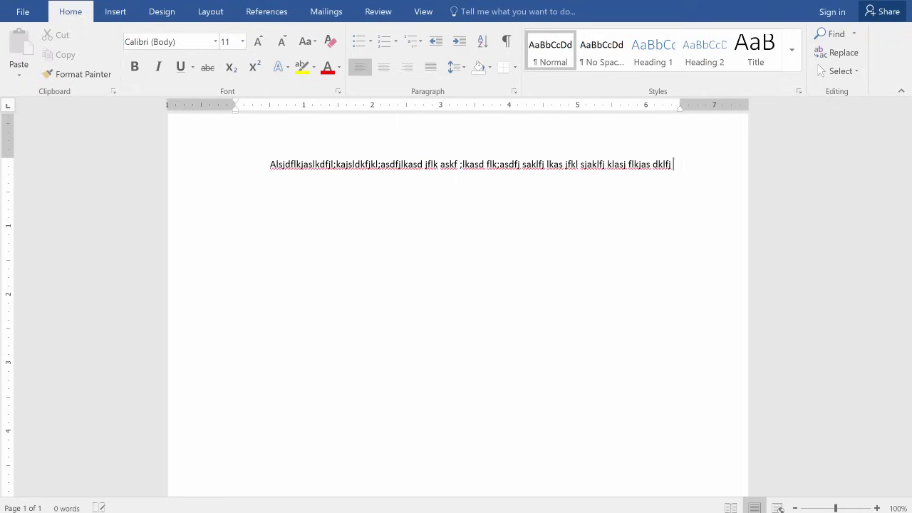
{"action": "type", "text": "lkasjf kl;asj klfj aslkd;fdfj klasdj fklasj dkl;fj askldf"}
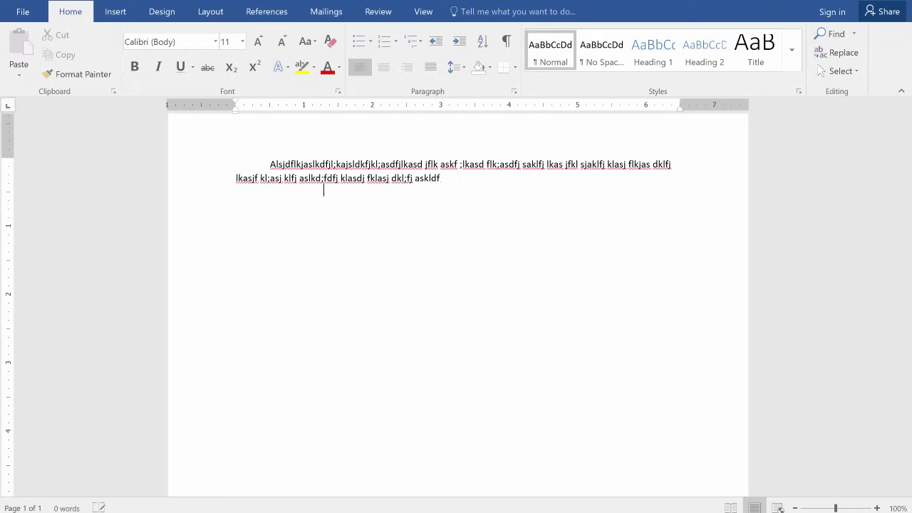
Step: Add an unindented sample line "Aa;slkdjflasjdflkjasl;kdflkasdfasdfdf" and an indented sample paragraph starting with "Alskjdfklasjdkl;f" below the first paragraph
{"action": "key", "text": "Return"}
{"action": "type", "text": "Aa;slkdjflasjdflkjasl;kdflkasdfasdfdf"}
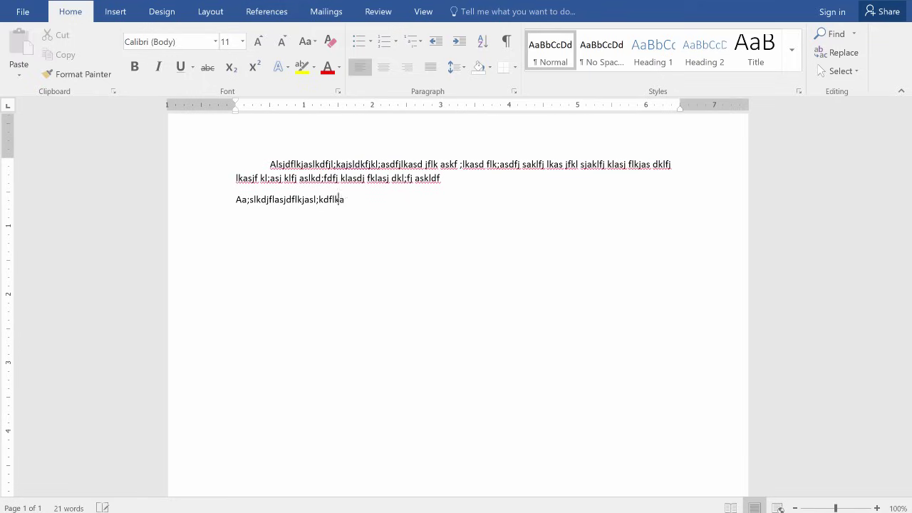
{"action": "key", "text": "Return"}
{"action": "key", "text": "Tab"}
{"action": "type", "text": "alskjdfklasjdkl;fasdfjkla"}
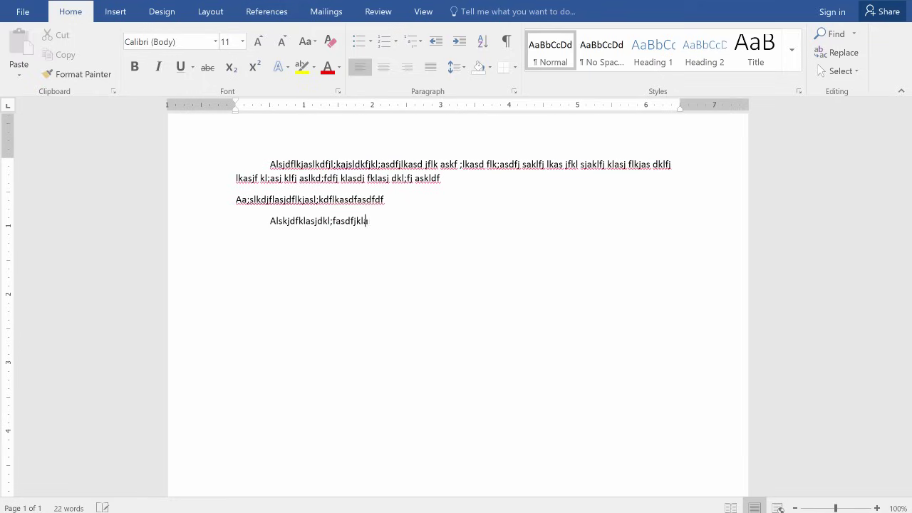
{"action": "type", "text": "s;dfkjaskldfjlksajlkfklasdjflkjklsdfkljklsfkjljaslkdfjlk;asf"}
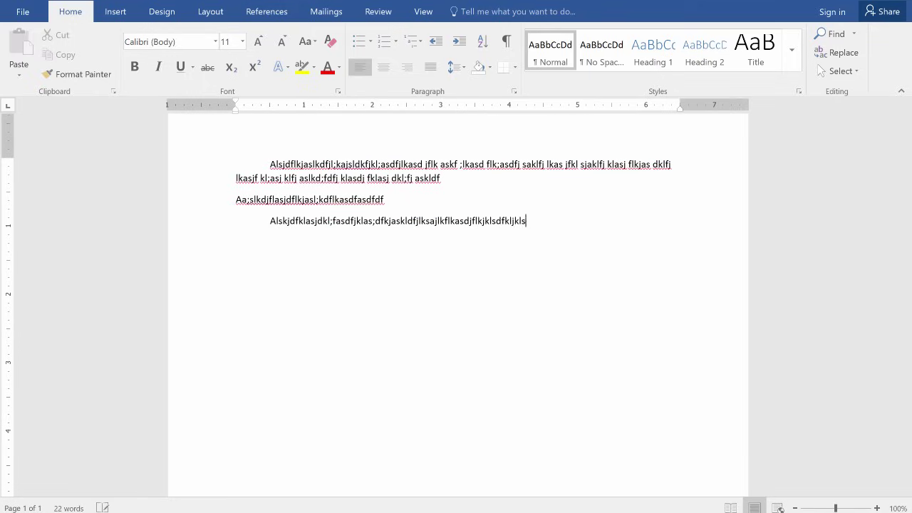
Step: Finish the indented paragraph with sample text ending in "jaslkdfjlk;asf" and add an unindented line "Asdflkjasldkjfklasjdfkljskld;" below it
{"action": "key", "text": "Return"}
{"action": "type", "text": "asdflkjasldkjfklasjdfkljskld;"}
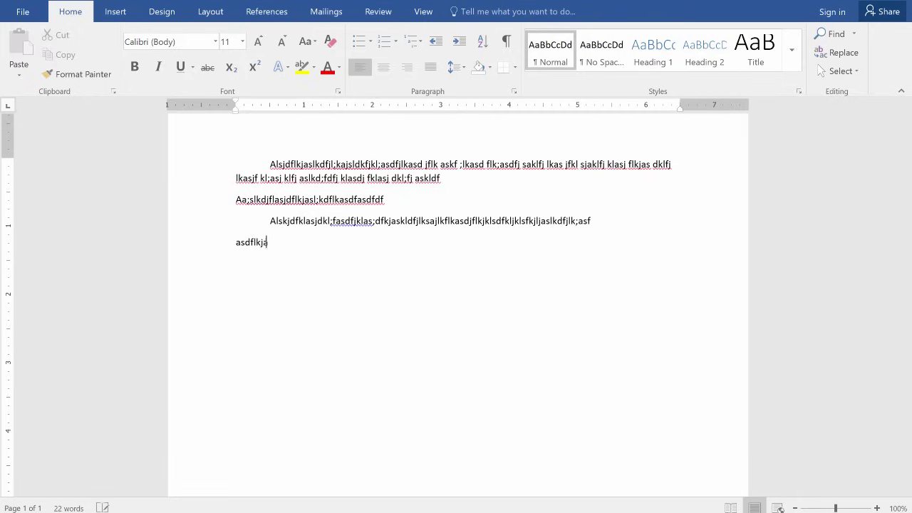
{"action": "key", "text": "ctrl+alt+1"}
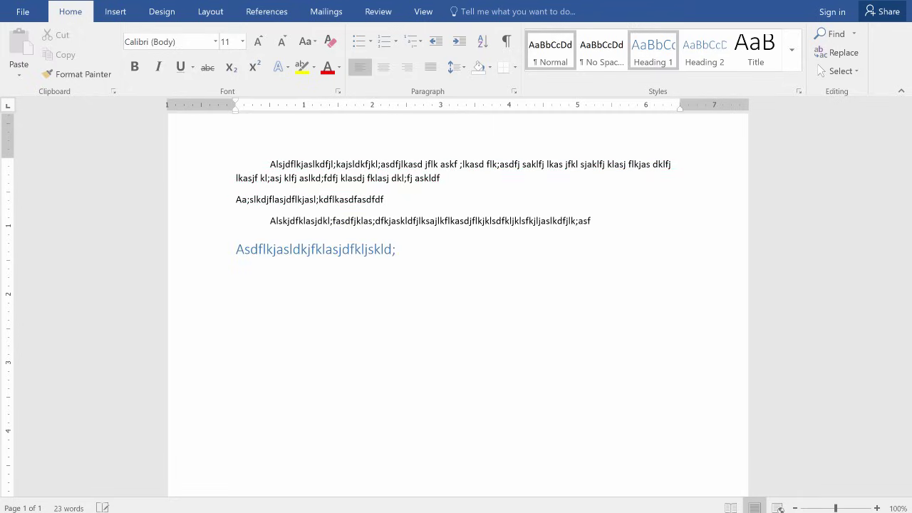
Step: Switch to the blank publication in Publisher and look over its empty page from top to bottom
{"action": "mouse_move", "coordinate": [495, 512]}
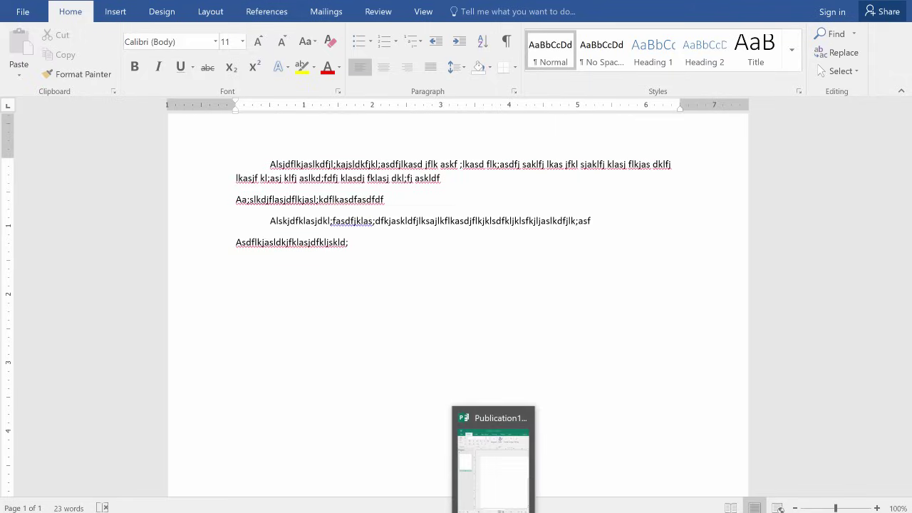
{"action": "left_click", "coordinate": [494, 464]}
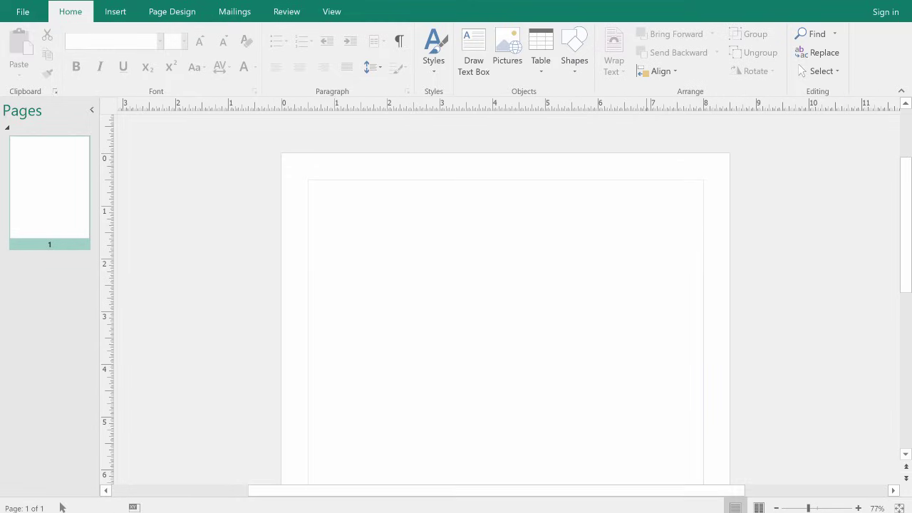
{"action": "scroll", "coordinate": [682, 415], "scroll_direction": "down", "scroll_amount": 4}
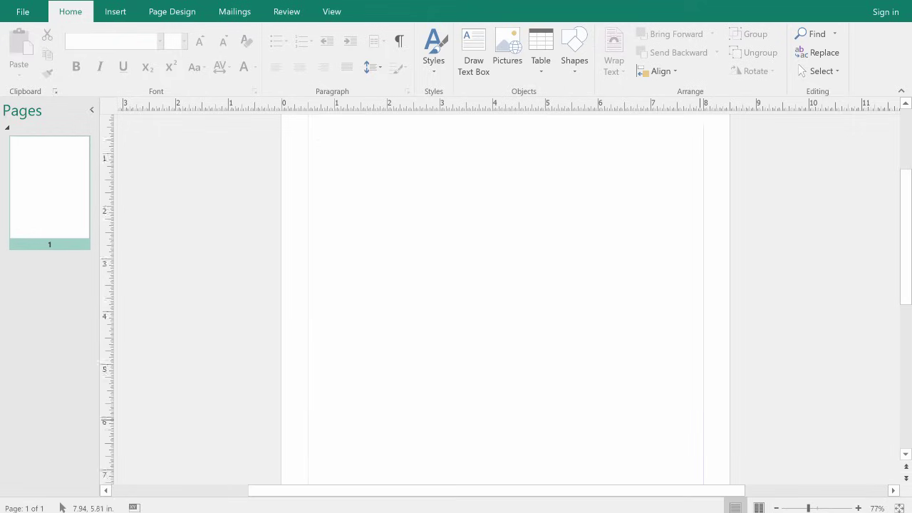
{"action": "scroll", "coordinate": [697, 415], "scroll_direction": "down", "scroll_amount": 6}
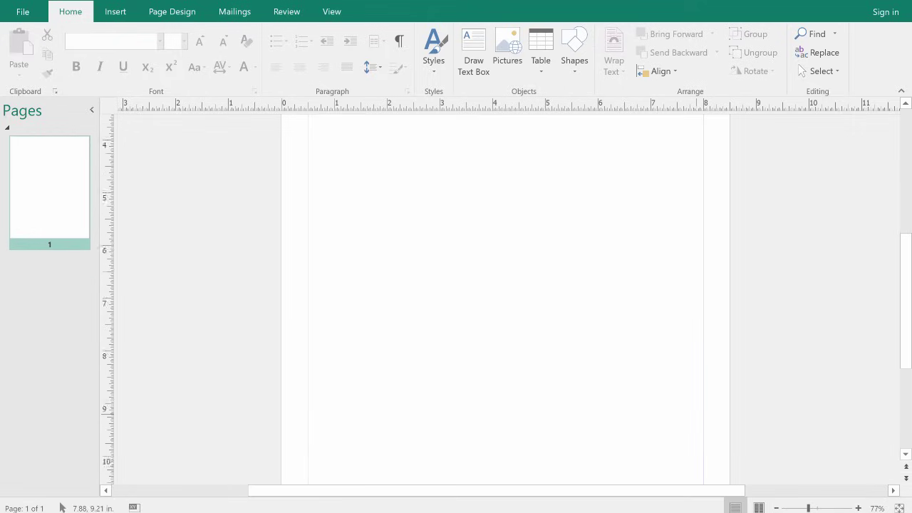
{"action": "scroll", "coordinate": [695, 414], "scroll_direction": "up", "scroll_amount": 3}
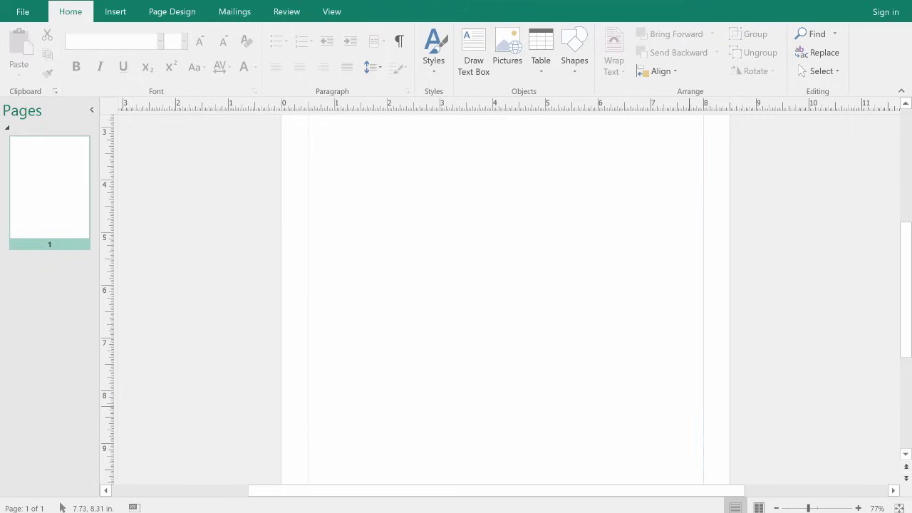
{"action": "scroll", "coordinate": [691, 412], "scroll_direction": "up", "scroll_amount": 1}
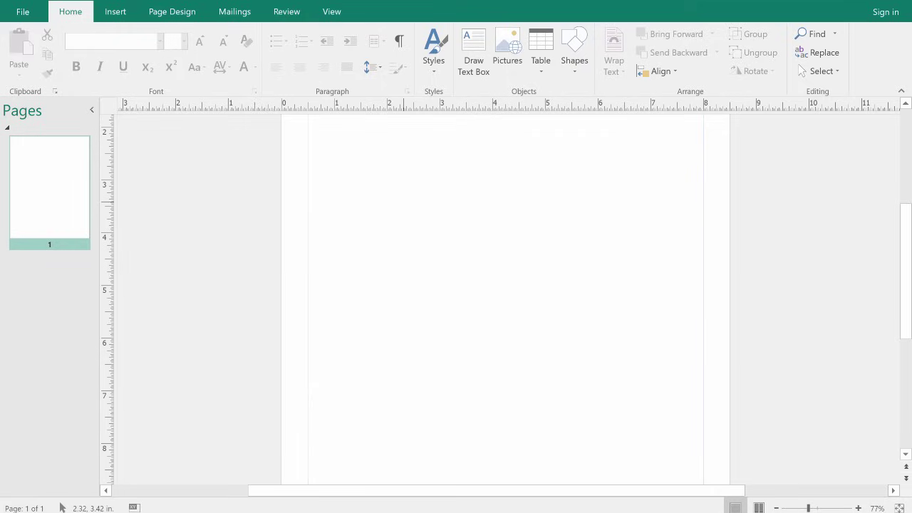
{"action": "scroll", "coordinate": [414, 207], "scroll_direction": "up", "scroll_amount": 2}
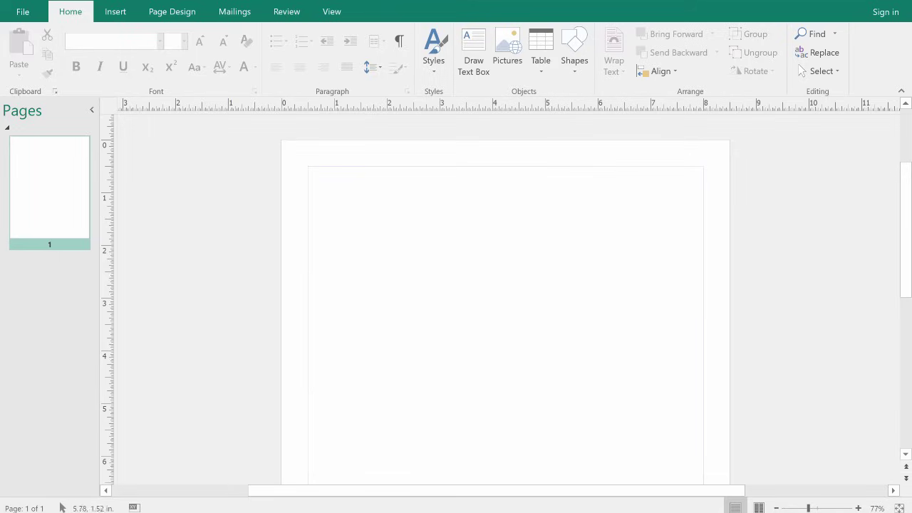
Step: Switch back to the Word document and add the line "asdfjasjkdfsf" below the existing text
{"action": "left_click", "coordinate": [462, 512]}
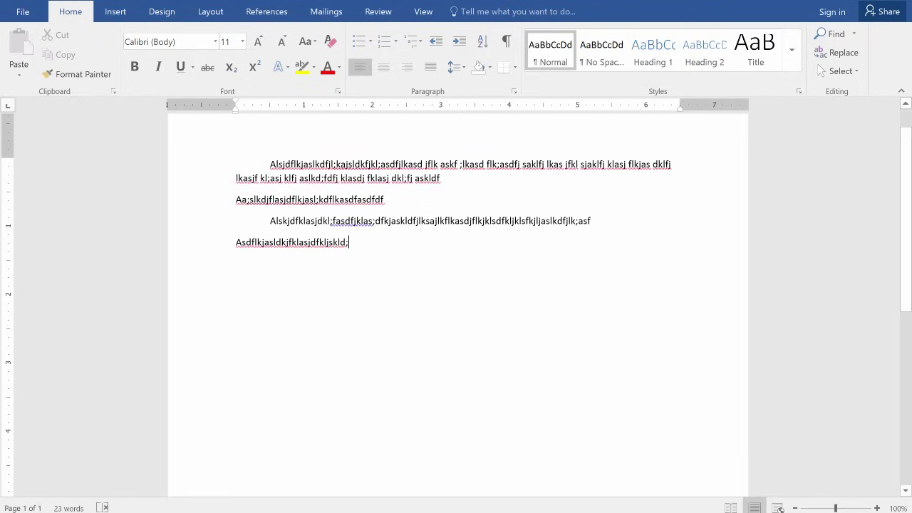
{"action": "key", "text": "Return"}
{"action": "type", "text": "asdfjasjkdfsf"}
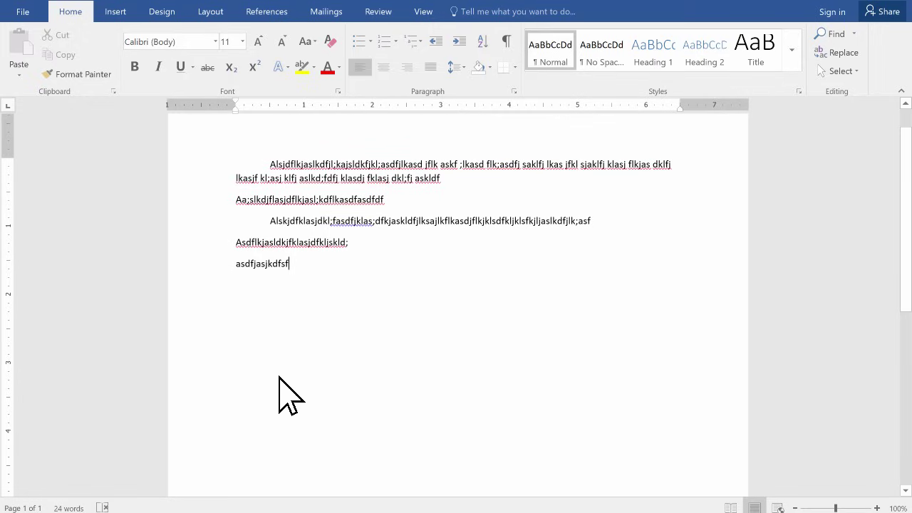
Step: Insert three paragraph breaks in front of the indented paragraph starting with "Alskjdfklasjdkl;f"
{"action": "left_click_drag", "start_coordinate": [317, 273], "coordinate": [332, 230]}
{"action": "left_click", "coordinate": [332, 230]}
{"action": "key", "text": "Home"}
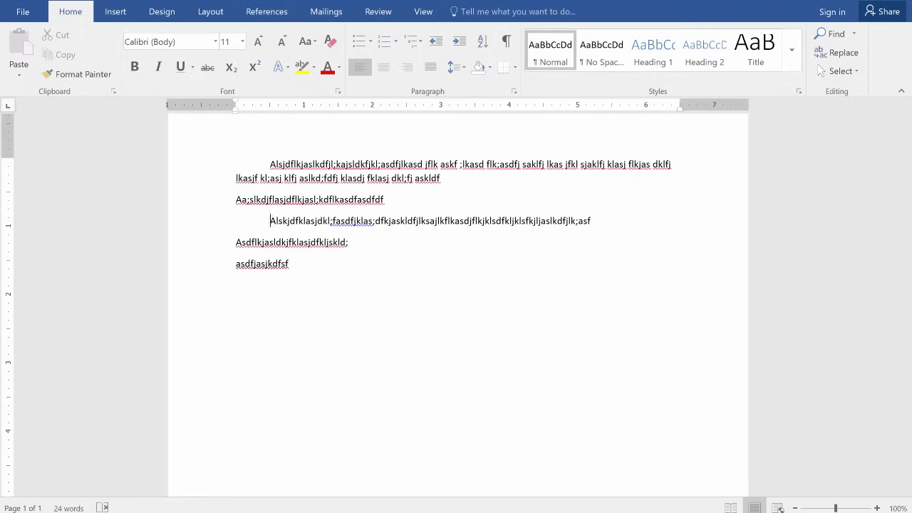
{"action": "key", "text": "Return"}
{"action": "key", "text": "Return"}
{"action": "key", "text": "Return"}
{"action": "key", "text": "Return"}
{"action": "key", "text": "Return"}
{"action": "key", "text": "Return"}
{"action": "key", "text": "Return"}
{"action": "key", "text": "Return"}
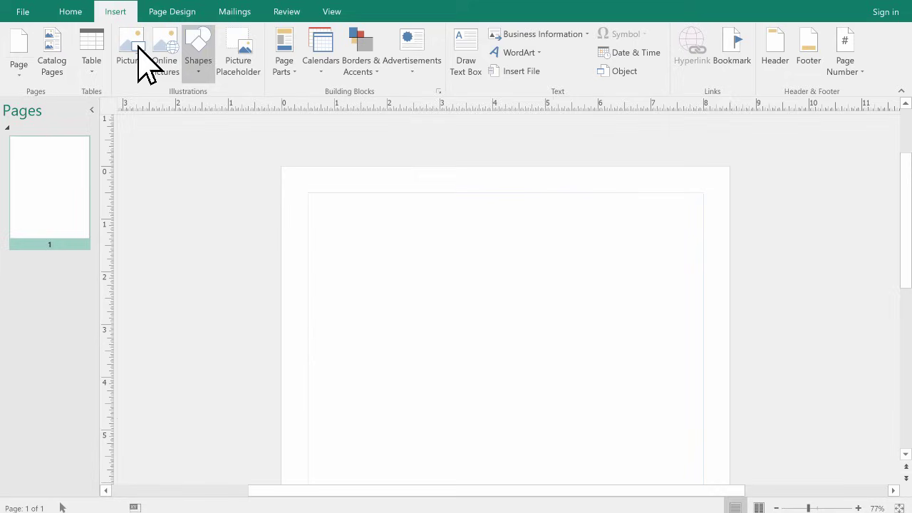
Step: Draw a text box about 5.93 x 1.56 in near the top of the publication page and enter "For Sale" in it
{"action": "left_click", "coordinate": [479, 71]}
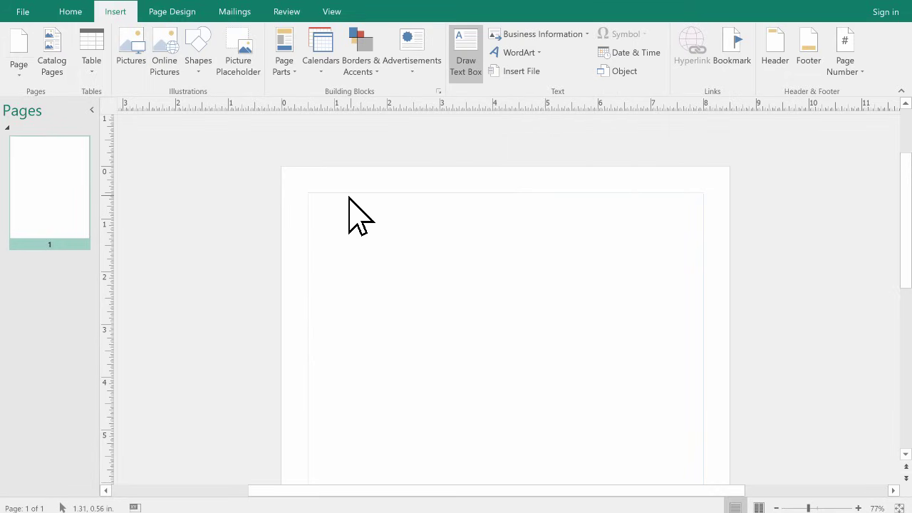
{"action": "left_click_drag", "start_coordinate": [349, 195], "coordinate": [657, 279]}
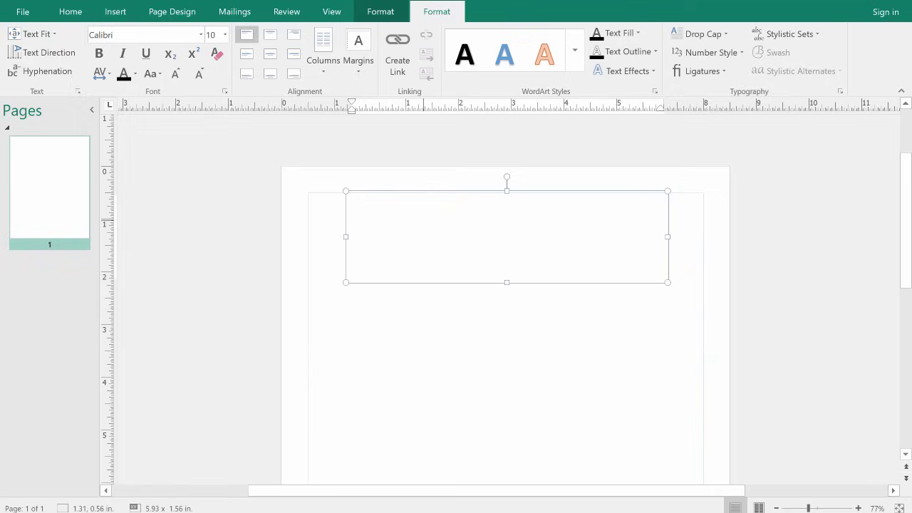
{"action": "type", "text": "For Sale"}
Step: Try the "For Sale" text at font size 48, and set it to 72
{"action": "key", "text": "ctrl+a"}
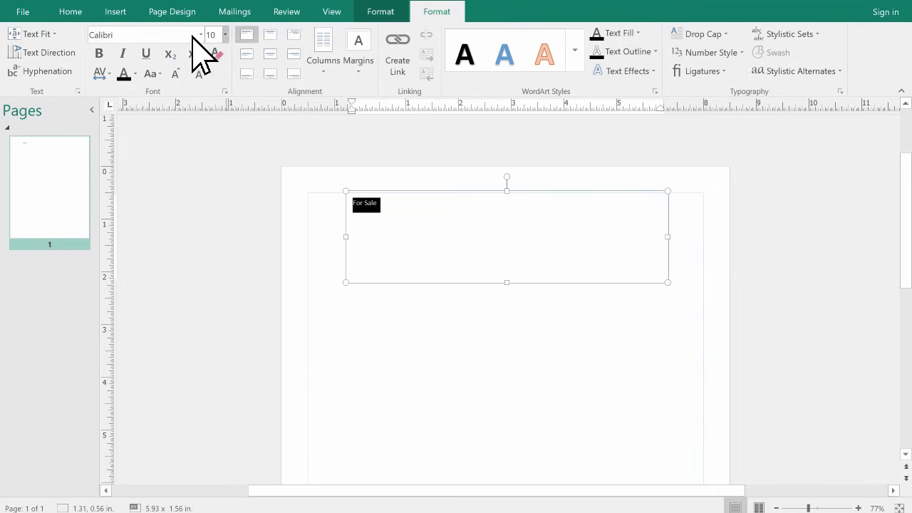
{"action": "left_click", "coordinate": [224, 34]}
{"action": "left_click", "coordinate": [212, 279]}
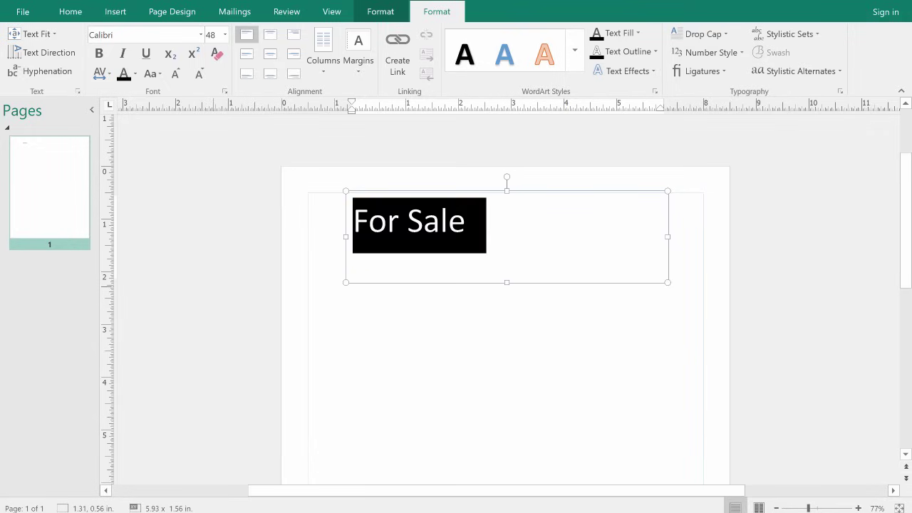
{"action": "left_click", "coordinate": [224, 34]}
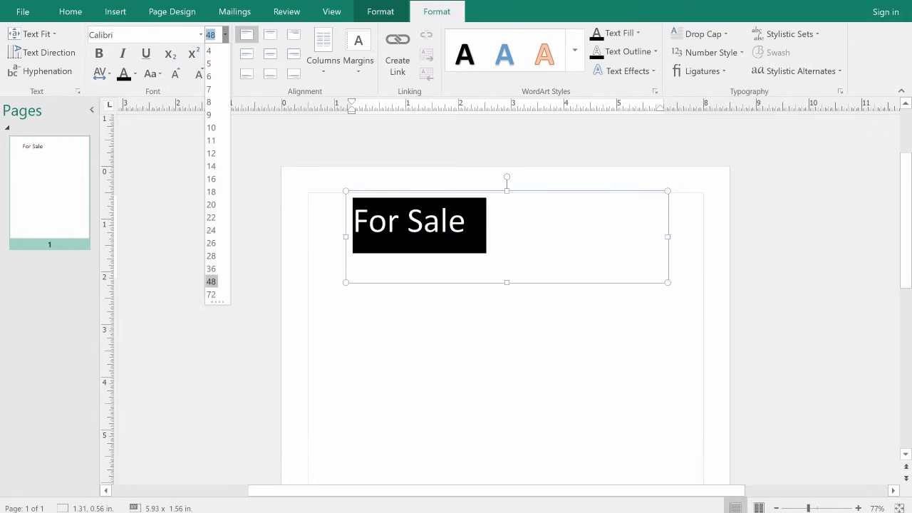
{"action": "left_click", "coordinate": [211, 294]}
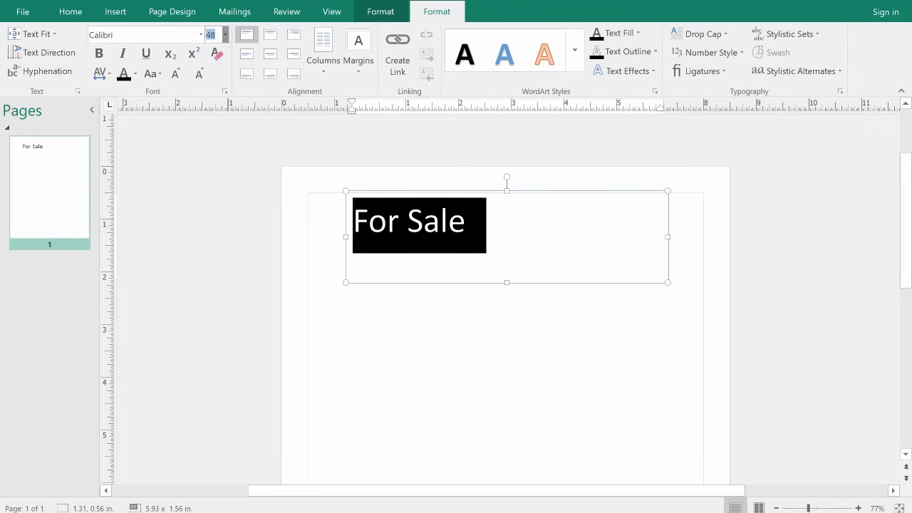
Step: Underline the "For Sale" text and centre it horizontally and vertically within its text box
{"action": "left_click", "coordinate": [156, 59]}
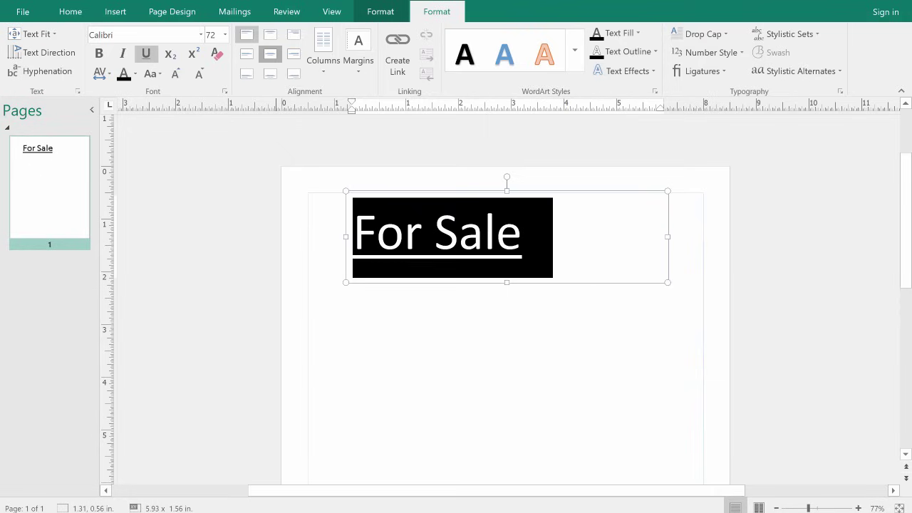
{"action": "left_click", "coordinate": [270, 53]}
{"action": "left_click", "coordinate": [748, 275]}
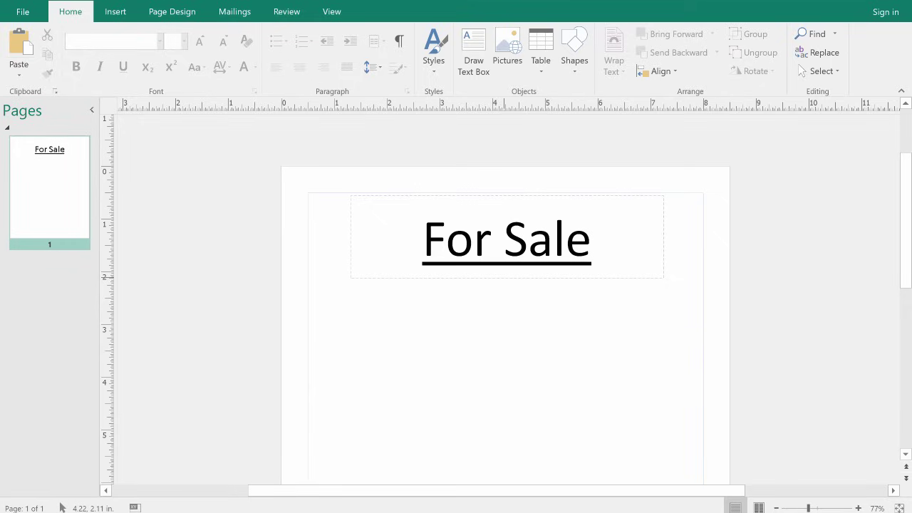
Step: Move the "For Sale" text box up to about 1.39, 0.19 in, overlapping the page's top margin
{"action": "left_click_drag", "start_coordinate": [504, 278], "coordinate": [431, 272]}
{"action": "left_click", "coordinate": [534, 221]}
{"action": "left_click_drag", "start_coordinate": [443, 233], "coordinate": [523, 225]}
{"action": "left_click_drag", "start_coordinate": [523, 265], "coordinate": [535, 263]}
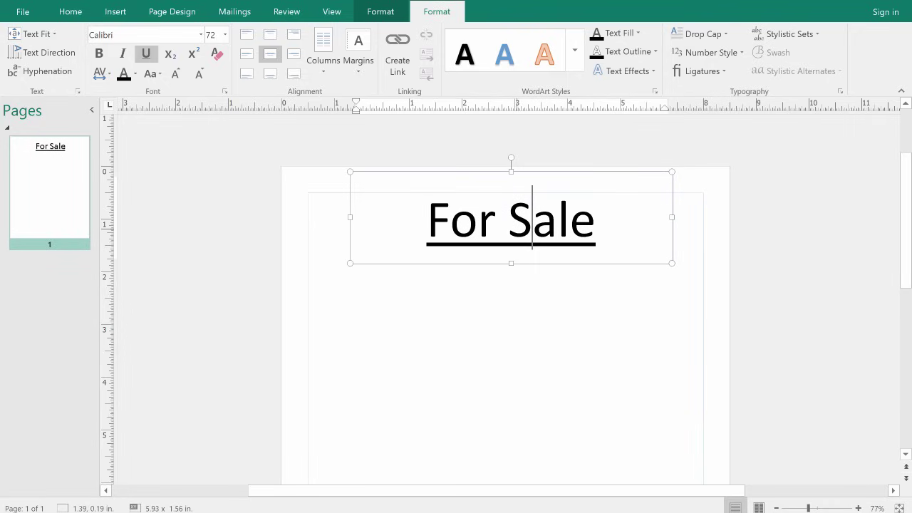
Step: Align the "For Sale" text box to the horizontal centre of the page, relative to the margin guides
{"action": "left_click", "coordinate": [115, 12]}
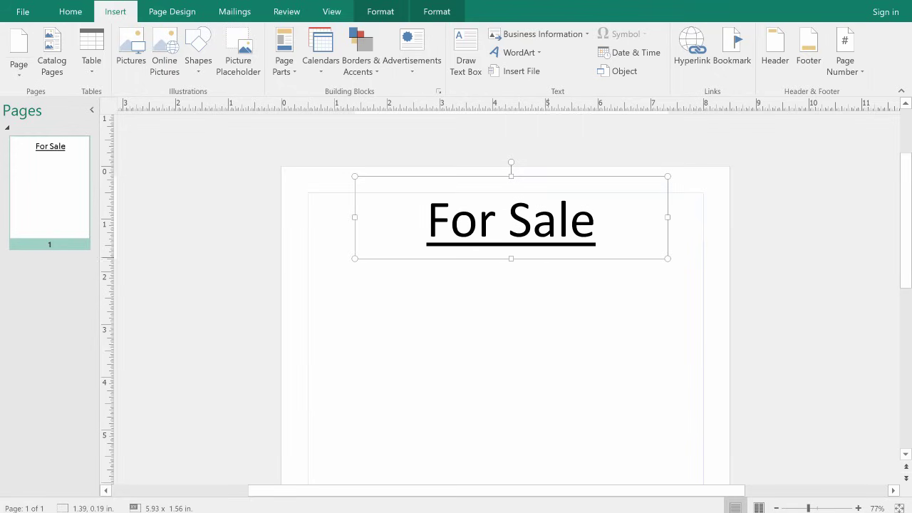
{"action": "left_click", "coordinate": [56, 20]}
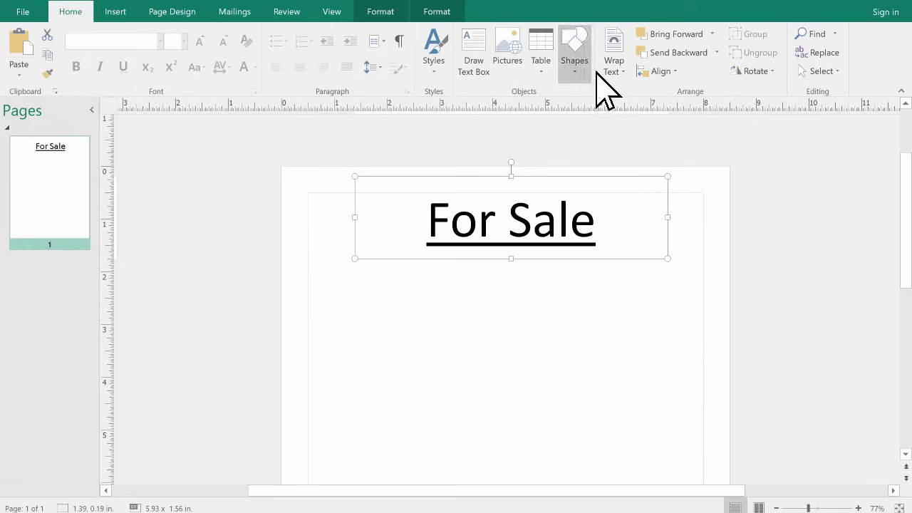
{"action": "left_click", "coordinate": [654, 71]}
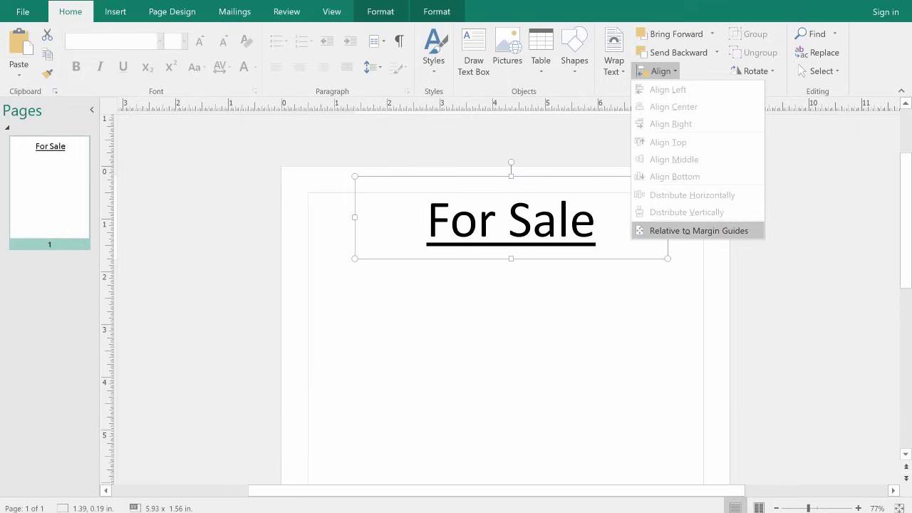
{"action": "left_click", "coordinate": [641, 72]}
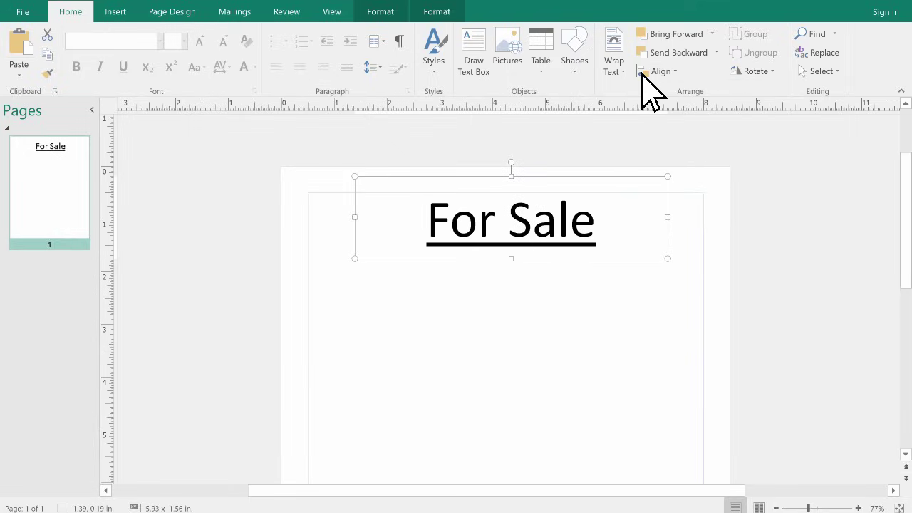
{"action": "left_click", "coordinate": [644, 74]}
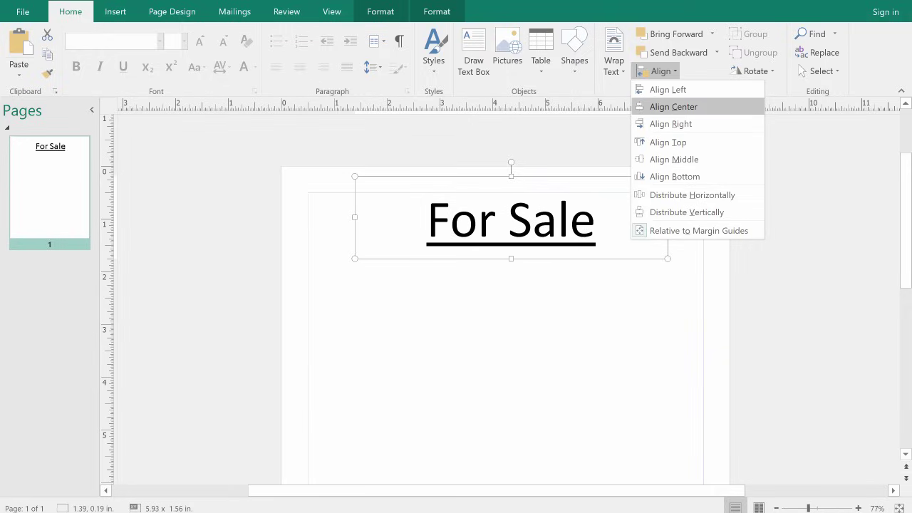
{"action": "left_click", "coordinate": [674, 106]}
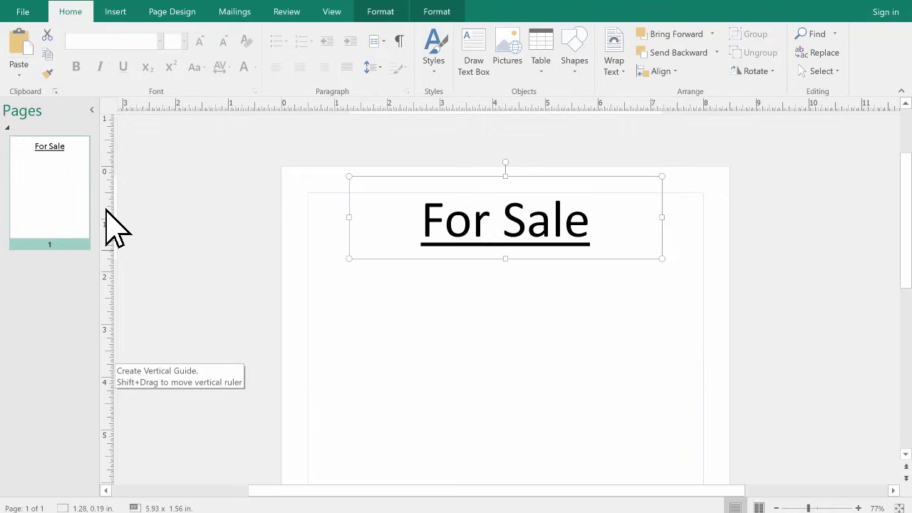
Step: Create a vertical ruler guide and position it along the horizontal centre of the page, through the middle of the heading
{"action": "left_click_drag", "start_coordinate": [106, 211], "coordinate": [403, 217]}
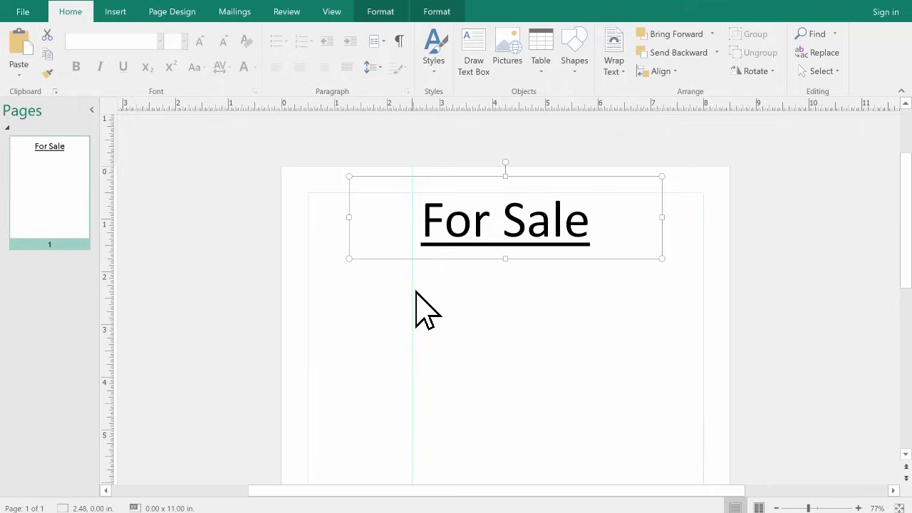
{"action": "left_click_drag", "start_coordinate": [416, 292], "coordinate": [491, 292]}
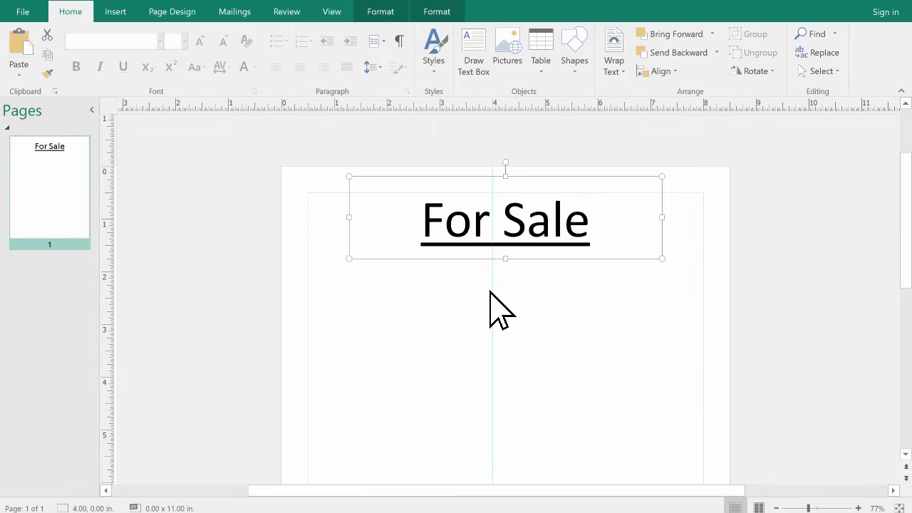
{"action": "left_click_drag", "start_coordinate": [491, 291], "coordinate": [505, 331]}
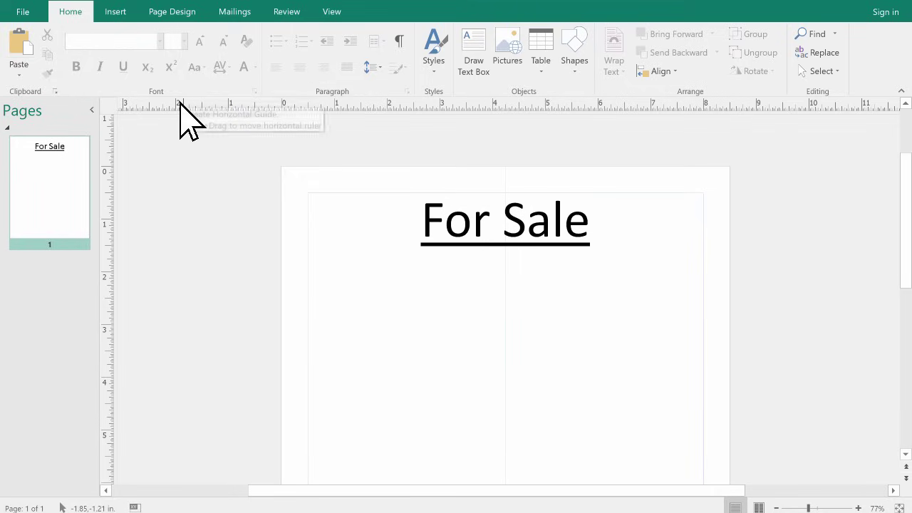
Step: Create a horizontal ruler guide across the page at 5.50 in and check it against the rest of the page
{"action": "left_click_drag", "start_coordinate": [179, 104], "coordinate": [331, 456]}
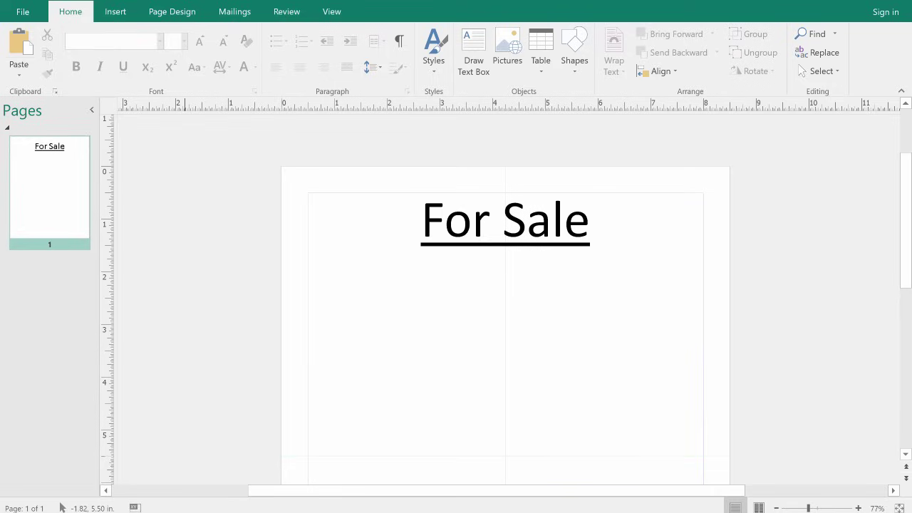
{"action": "scroll", "coordinate": [690, 248], "scroll_direction": "down", "scroll_amount": 3}
{"action": "scroll", "coordinate": [637, 257], "scroll_direction": "down", "scroll_amount": 2}
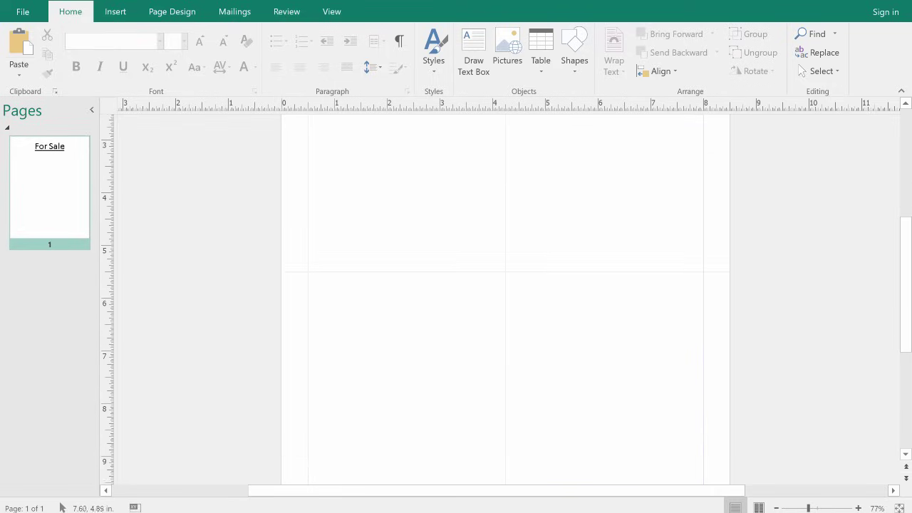
{"action": "scroll", "coordinate": [506, 300], "scroll_direction": "up", "scroll_amount": 5}
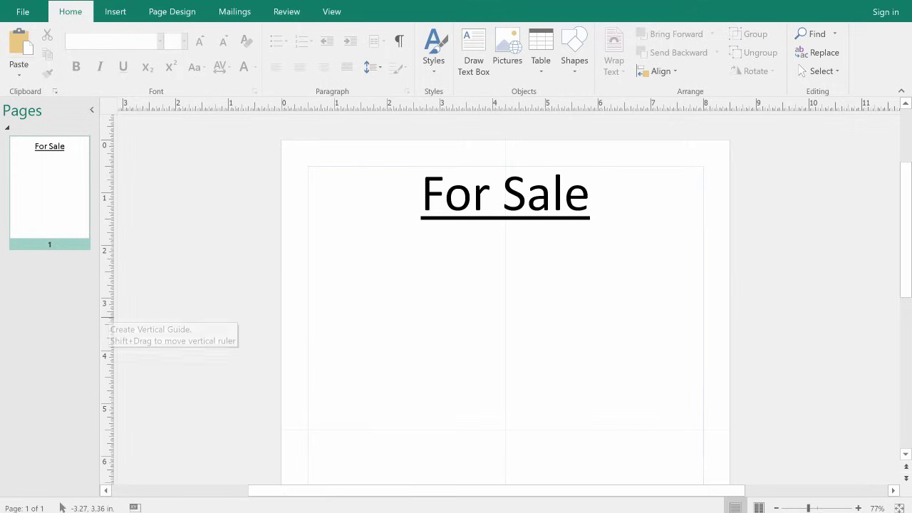
Step: Try adding an extra vertical ruler guide at about 2.45 in and an extra horizontal guide between the heading and the page's middle guide
{"action": "left_click_drag", "start_coordinate": [115, 285], "coordinate": [411, 285]}
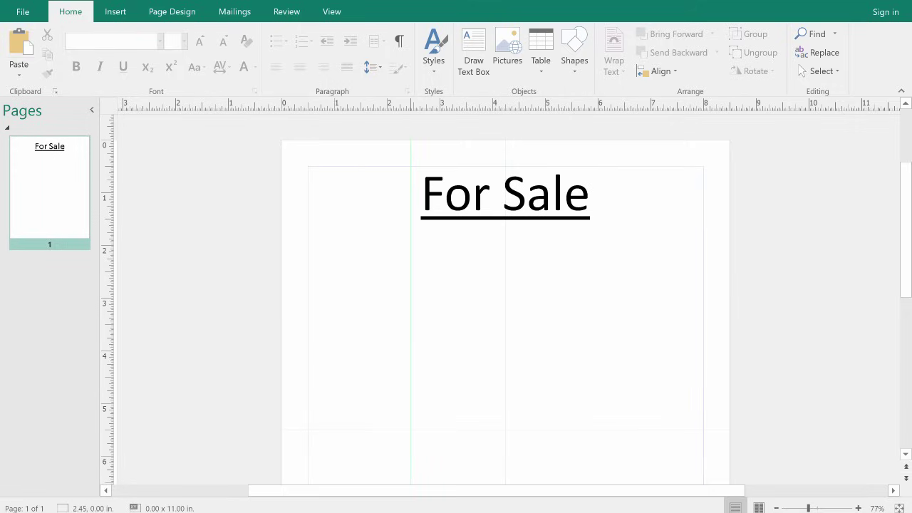
{"action": "left_click_drag", "start_coordinate": [499, 103], "coordinate": [503, 290]}
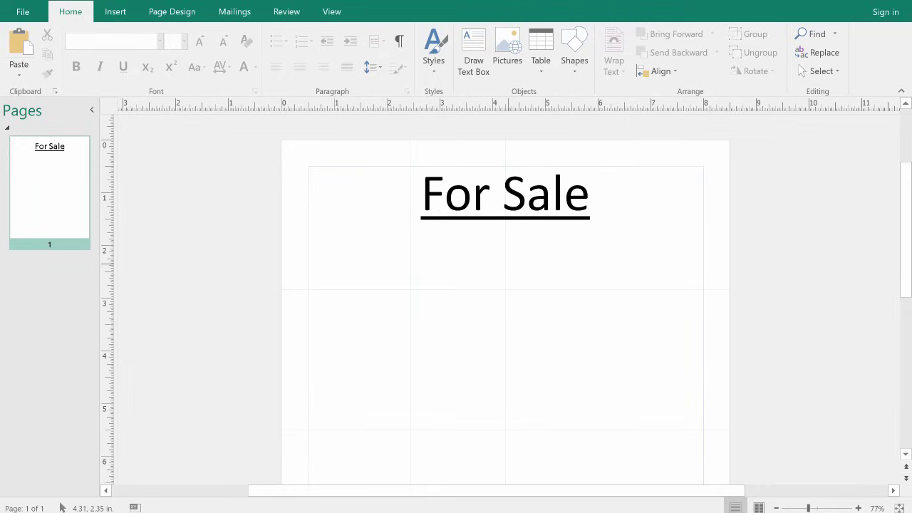
{"action": "scroll", "coordinate": [508, 264], "scroll_direction": "down", "scroll_amount": 1}
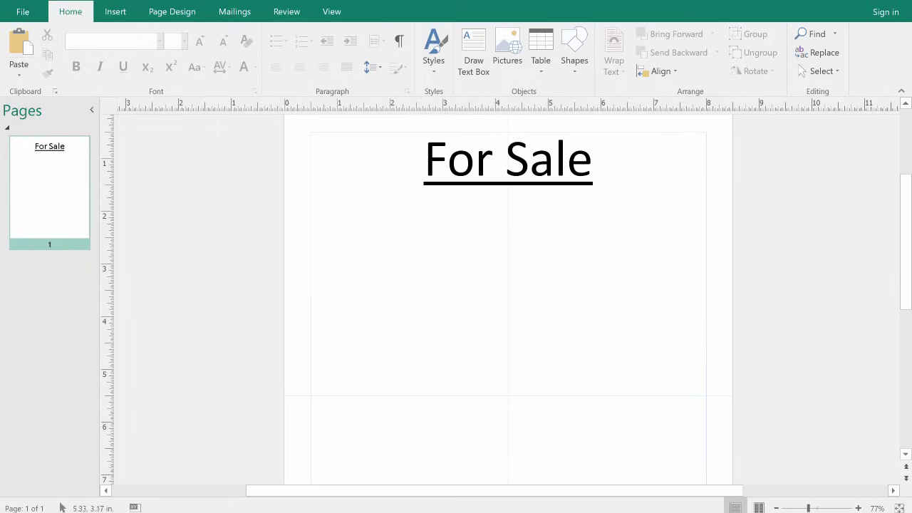
{"action": "scroll", "coordinate": [573, 286], "scroll_direction": "up", "scroll_amount": 1}
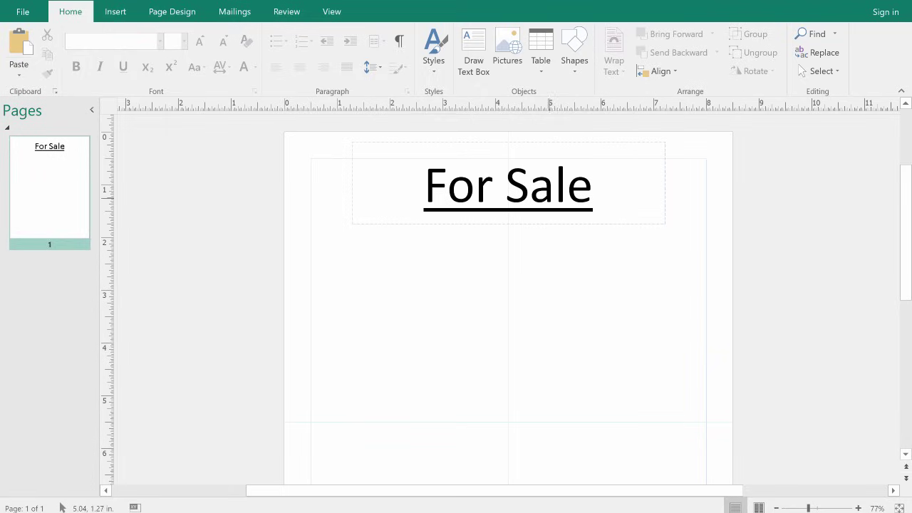
Step: Insert the picture "dot" from the Images for Publisher folder on the Desktop into the flyer
{"action": "left_click", "coordinate": [116, 11]}
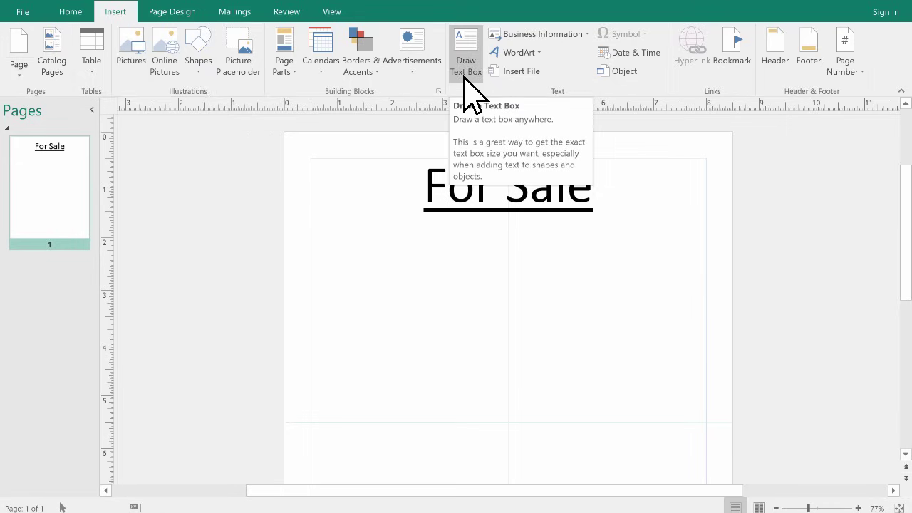
{"action": "left_click", "coordinate": [128, 68]}
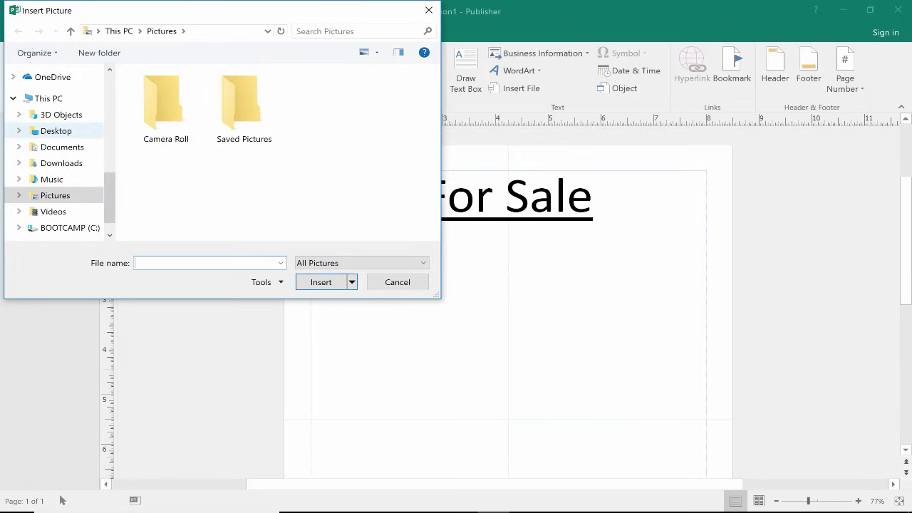
{"action": "left_click", "coordinate": [56, 131]}
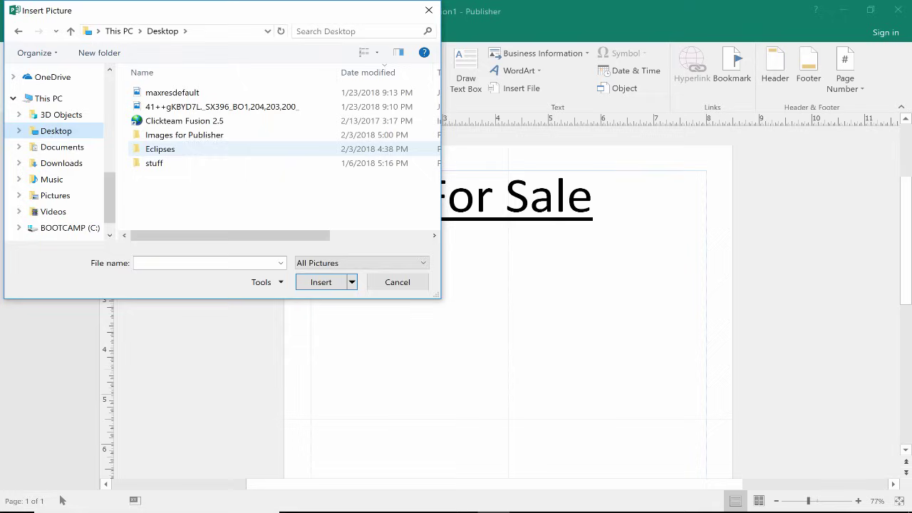
{"action": "double_click", "coordinate": [184, 134]}
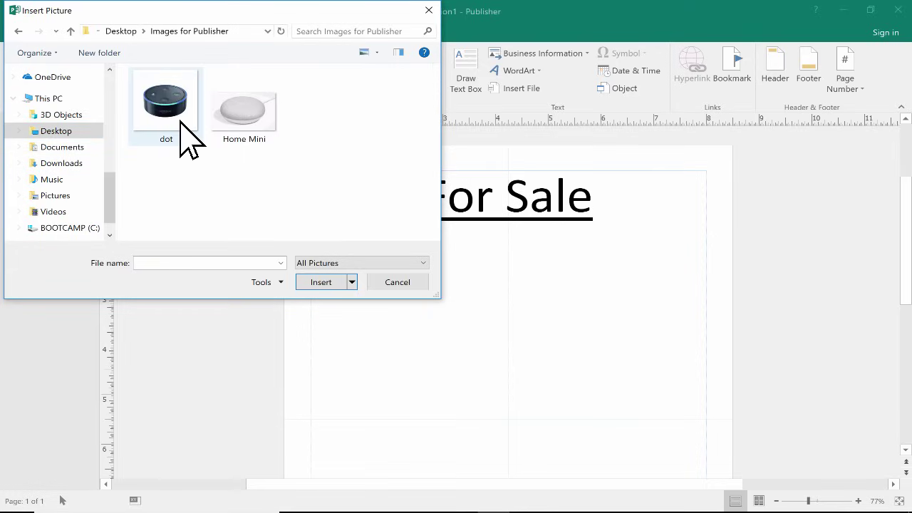
{"action": "double_click", "coordinate": [181, 123]}
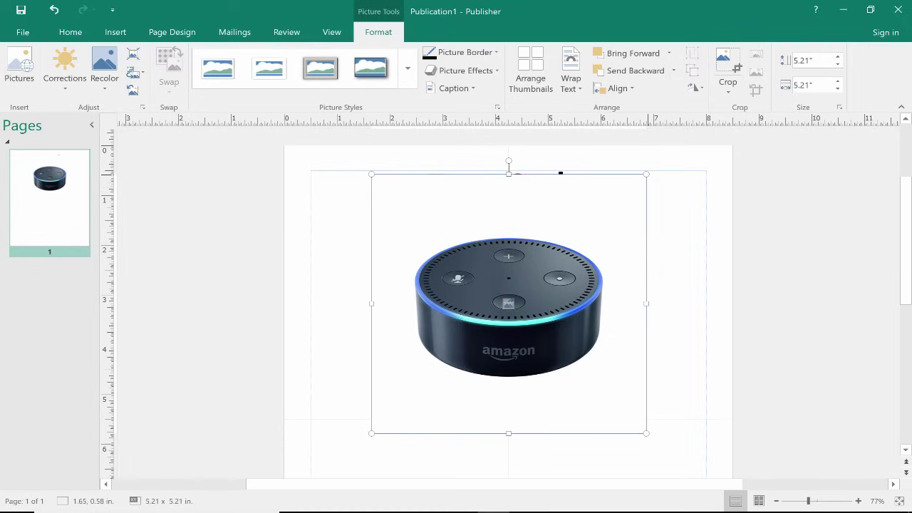
Step: Shrink the Echo Dot picture to about 4.11 x 4.11 in and move it below the heading to about 3.83, 1.62 in
{"action": "left_click_drag", "start_coordinate": [647, 174], "coordinate": [578, 239]}
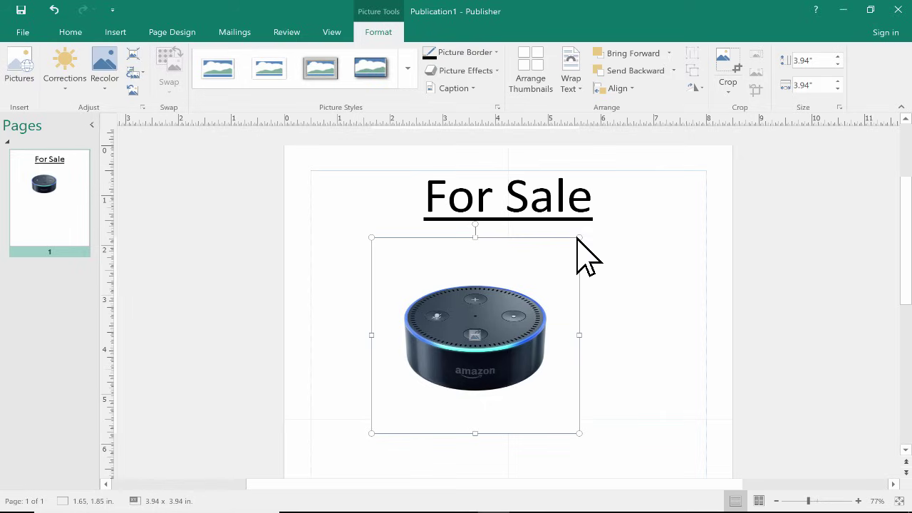
{"action": "left_click_drag", "start_coordinate": [578, 239], "coordinate": [574, 216]}
{"action": "left_click_drag", "start_coordinate": [491, 324], "coordinate": [595, 338]}
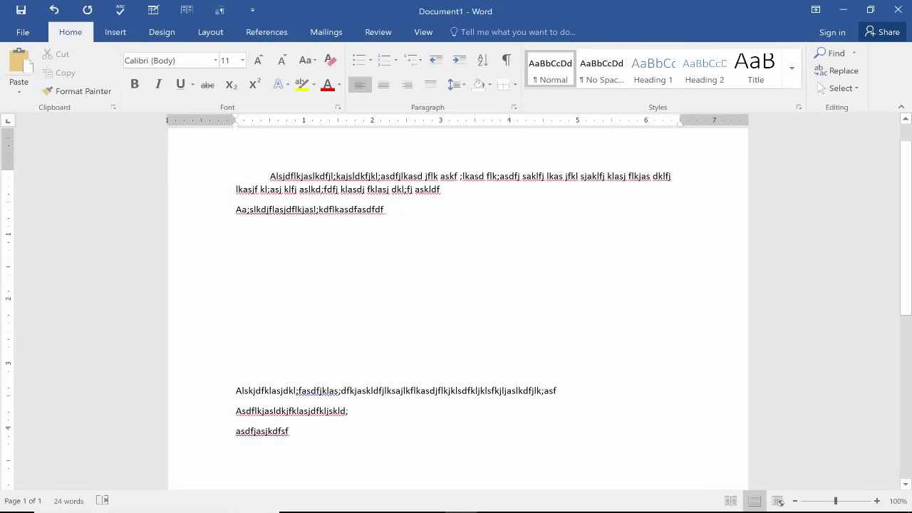
Step: Switch to the Word document, insert the same "dot" picture there and scale it down to about 4.03 x 4.03 in
{"action": "left_click", "coordinate": [115, 32]}
{"action": "left_click", "coordinate": [135, 71]}
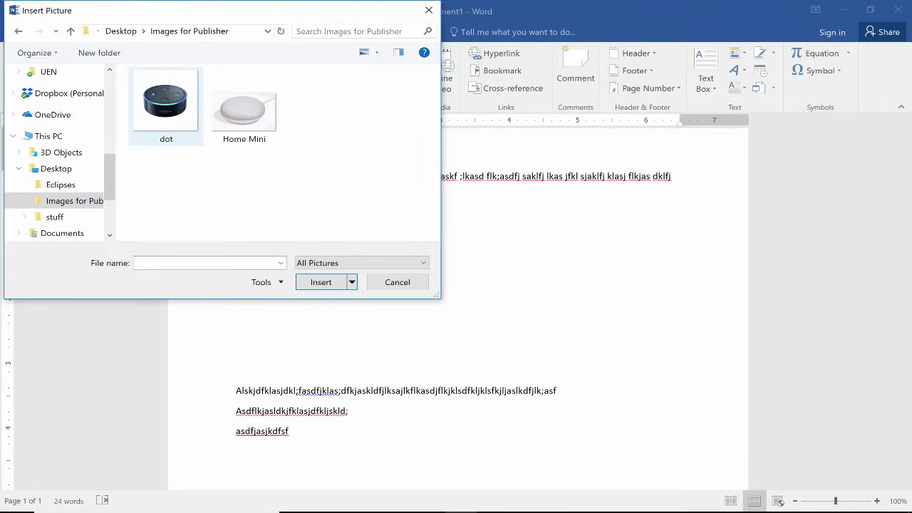
{"action": "double_click", "coordinate": [166, 107]}
{"action": "scroll", "coordinate": [457, 309], "scroll_direction": "down", "scroll_amount": 4}
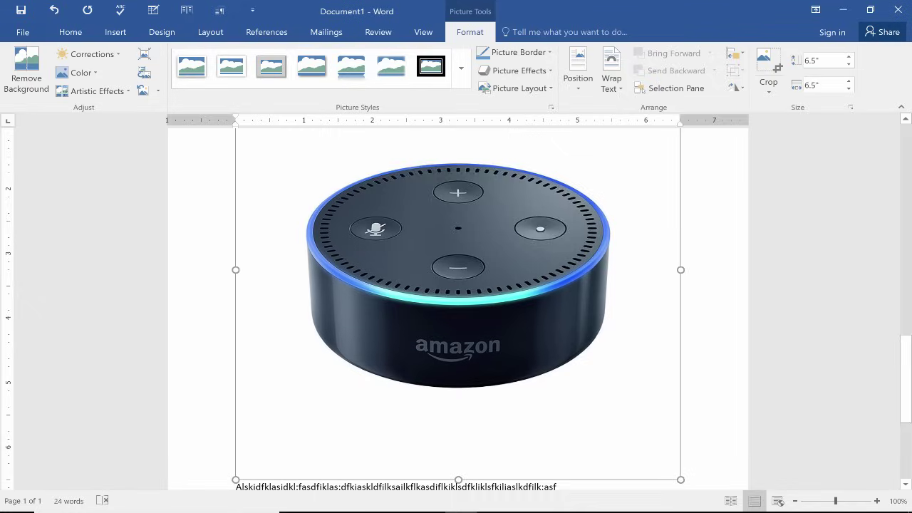
{"action": "scroll", "coordinate": [457, 309], "scroll_direction": "down", "scroll_amount": 1}
{"action": "left_click_drag", "start_coordinate": [680, 447], "coordinate": [511, 278]}
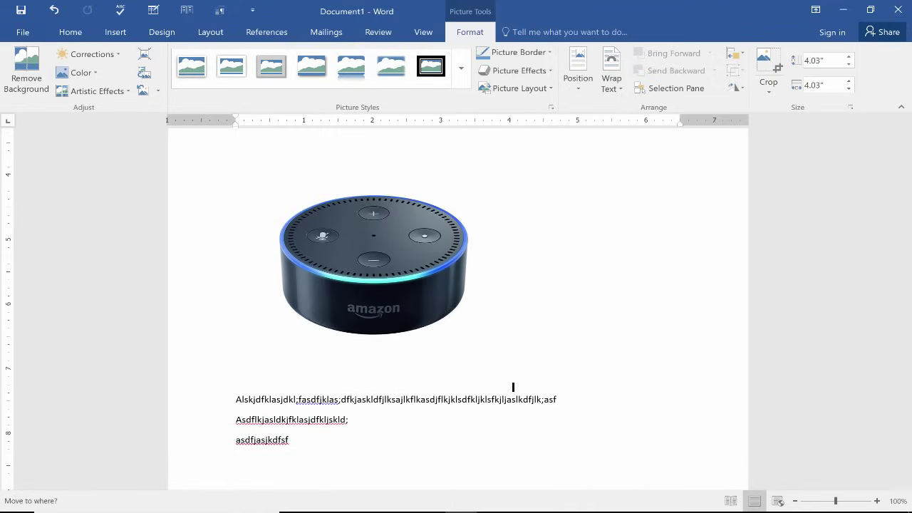
Step: Move the picture in the Word document between the text lines, down to the end of the last line "asdfjasjkdfsf"
{"action": "left_click_drag", "start_coordinate": [484, 356], "coordinate": [348, 419]}
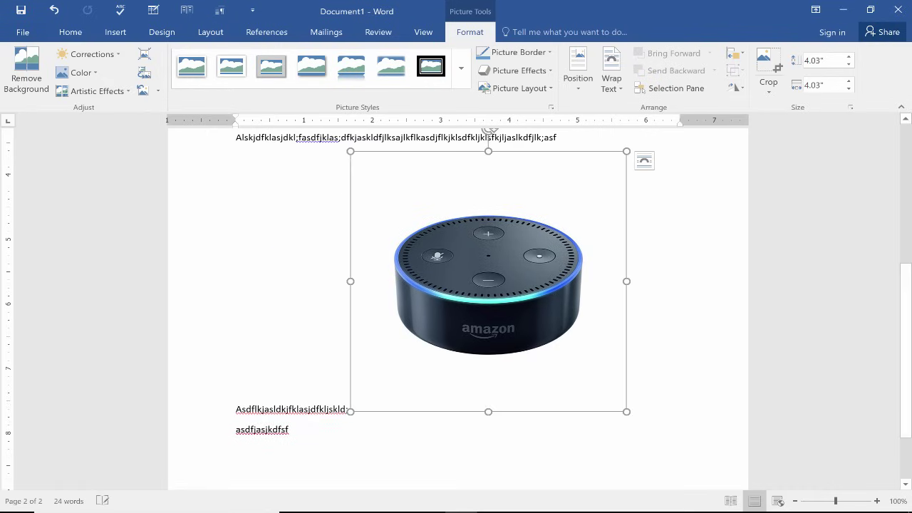
{"action": "key", "text": "F2"}
{"action": "key", "text": "Down"}
{"action": "key", "text": "Return"}
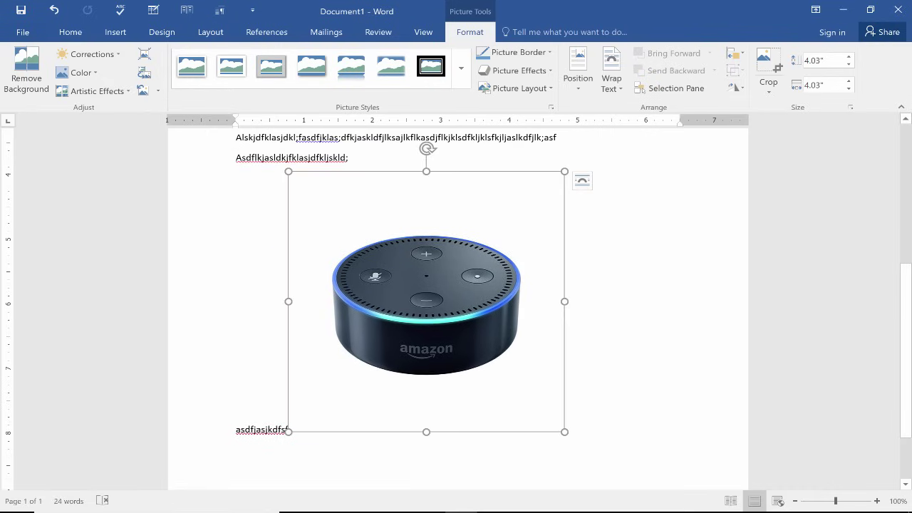
{"action": "key", "text": "F2"}
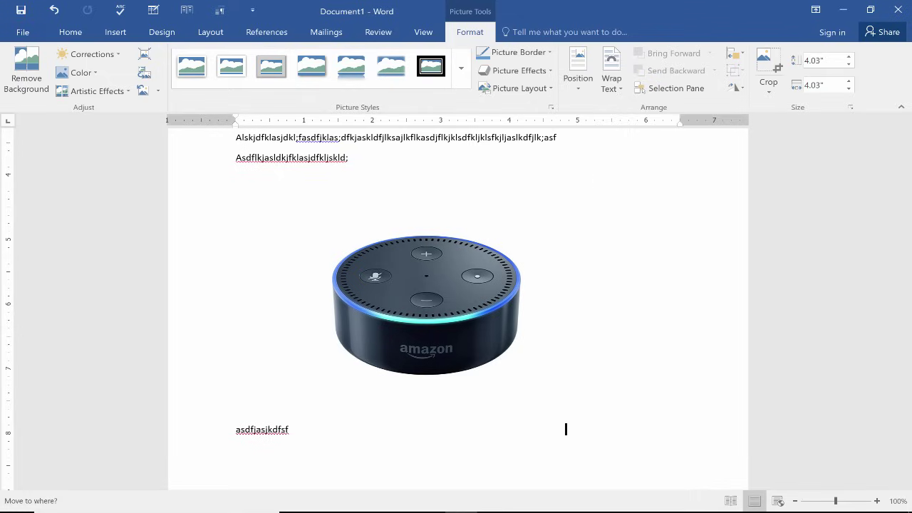
{"action": "key", "text": "Escape"}
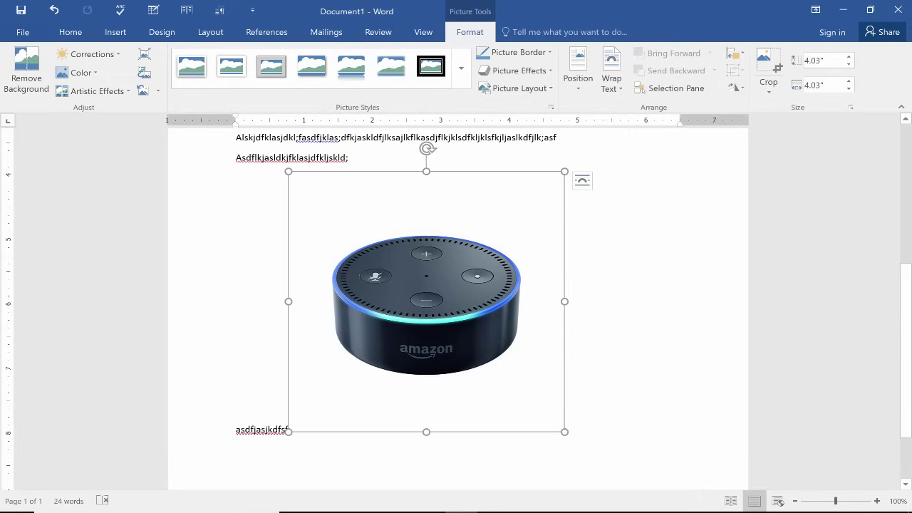
Step: Switch back to Publisher, move the Echo Dot picture freely around the page and resize it to about 3.68 x 3.68 in
{"action": "left_click", "coordinate": [494, 512]}
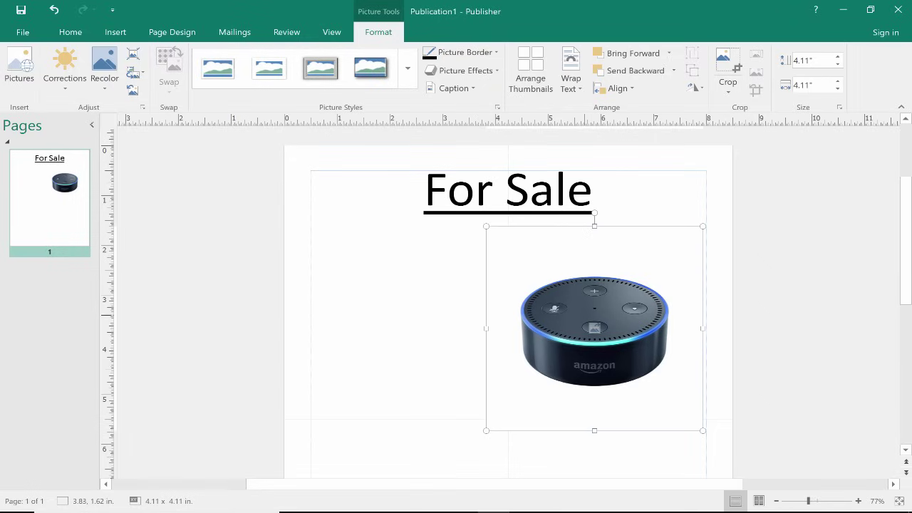
{"action": "left_click_drag", "start_coordinate": [594, 328], "coordinate": [513, 343]}
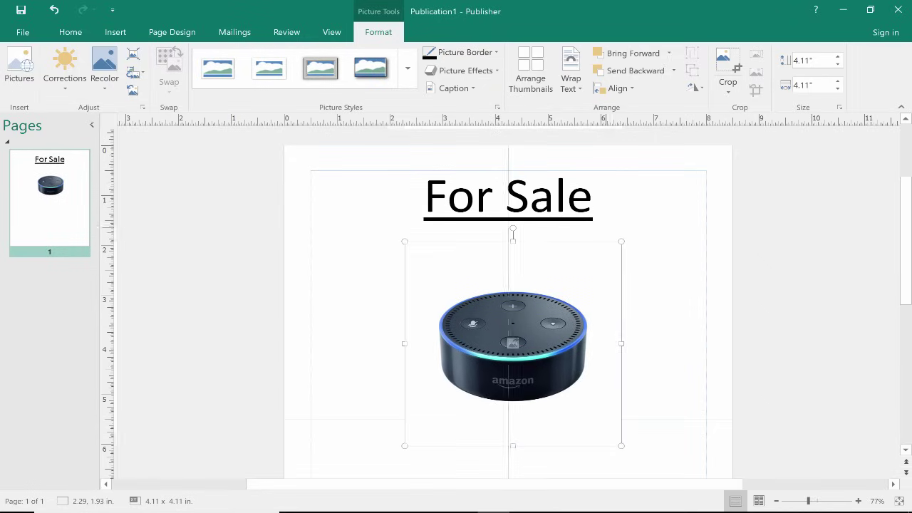
{"action": "left_click_drag", "start_coordinate": [513, 343], "coordinate": [424, 316]}
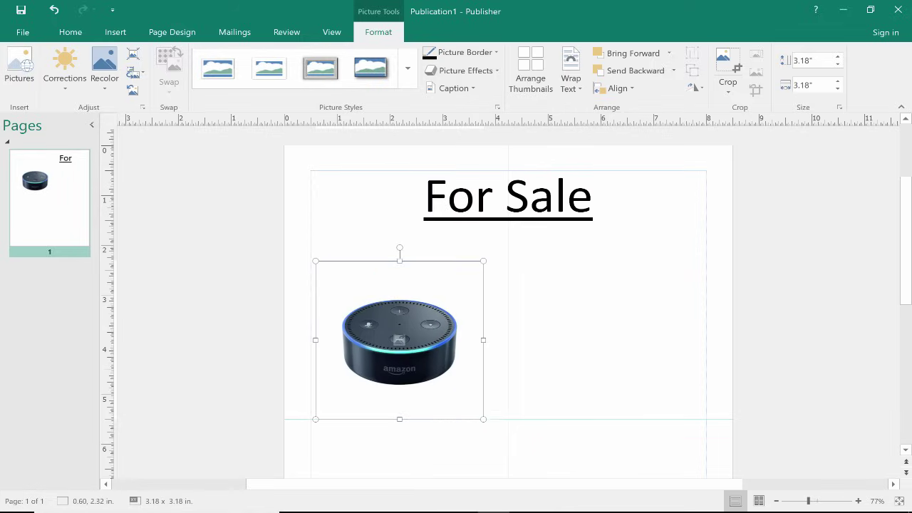
{"action": "left_click_drag", "start_coordinate": [484, 261], "coordinate": [510, 236]}
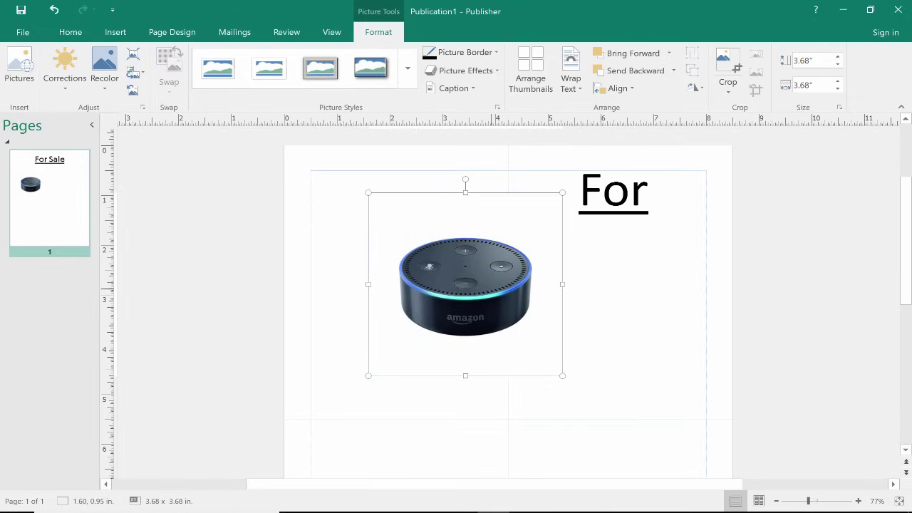
Step: Place the Echo Dot picture just under the heading at about 2.41, 1.53 in and align it to the horizontal centre of the page
{"action": "left_click_drag", "start_coordinate": [464, 285], "coordinate": [561, 284]}
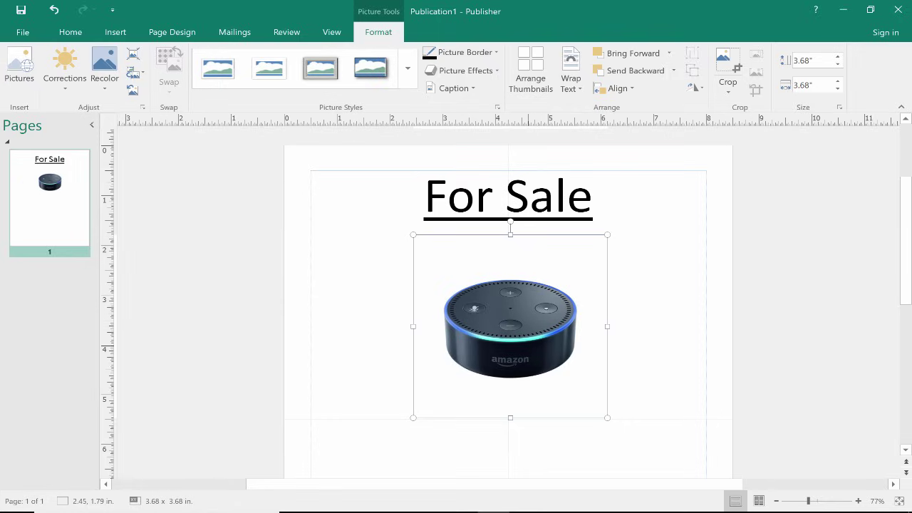
{"action": "left_click_drag", "start_coordinate": [512, 335], "coordinate": [510, 316]}
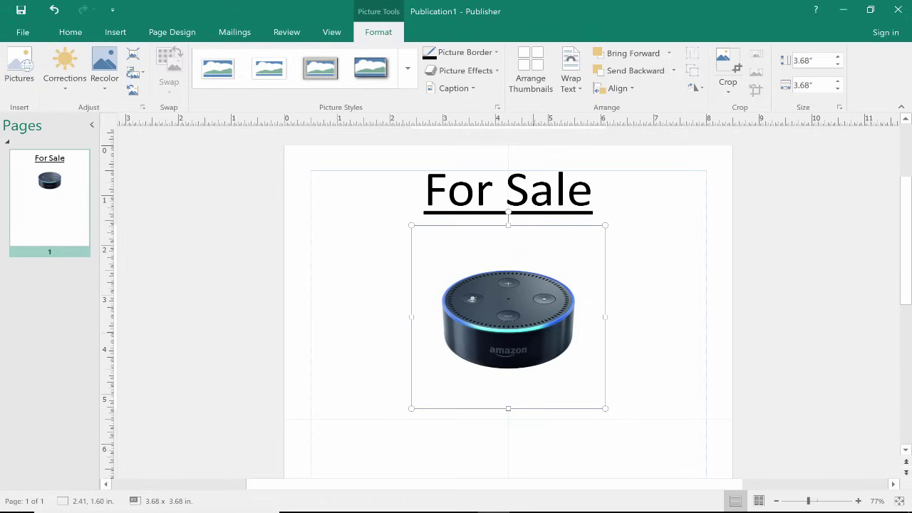
{"action": "left_click", "coordinate": [612, 89]}
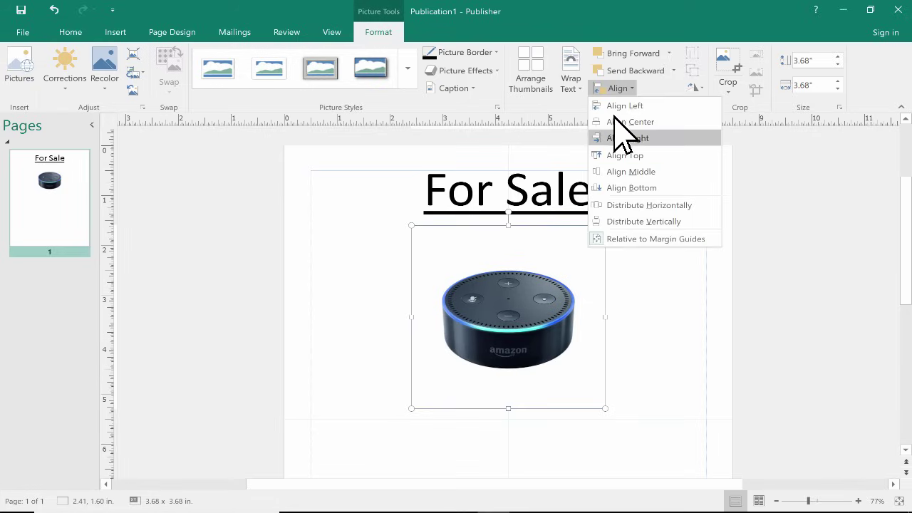
{"action": "left_click", "coordinate": [617, 122]}
{"action": "key", "text": "Escape"}
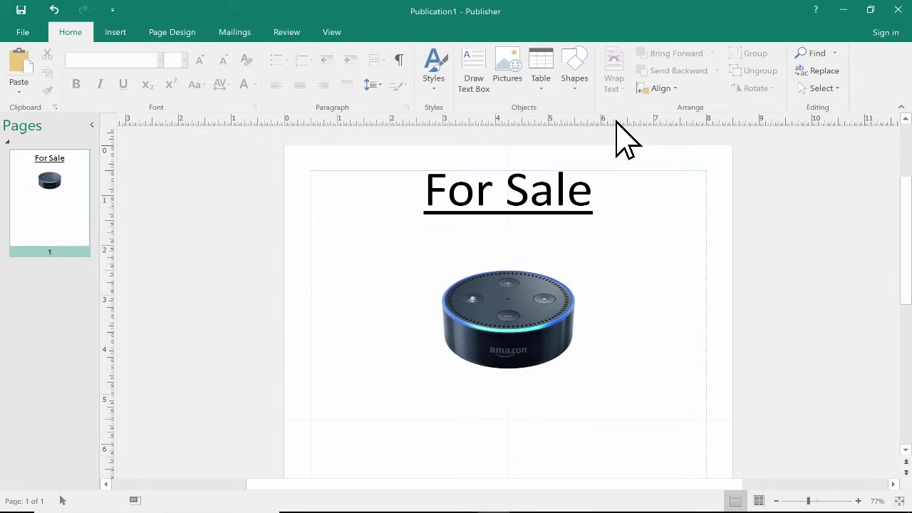
{"action": "mouse_move", "coordinate": [522, 321]}
{"action": "left_mouse_down"}
{"action": "mouse_move", "coordinate": [522, 306]}
{"action": "mouse_move", "coordinate": [522, 316]}
{"action": "left_mouse_up"}
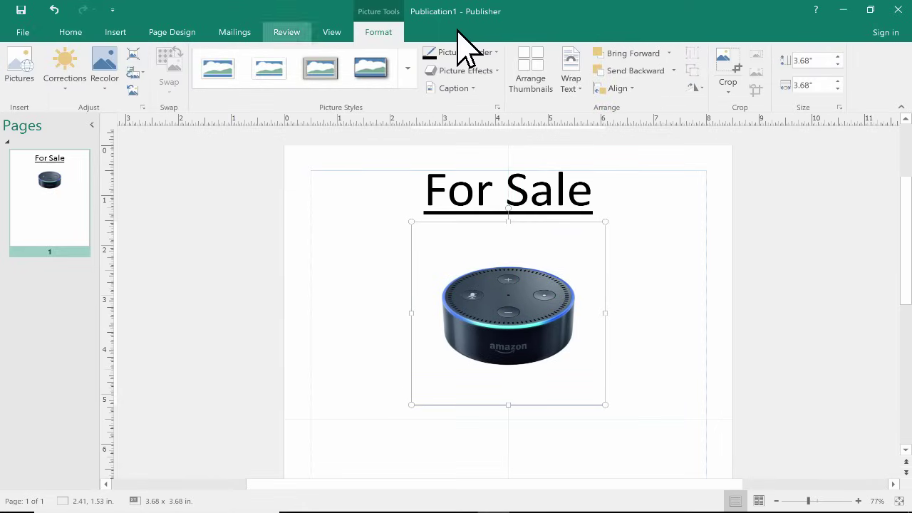
Step: Draw a text box about 3.91 x 0.49 in below the picture and enter "Excellent condition Amazon Echo Dot, $39.99"
{"action": "left_click", "coordinate": [117, 32]}
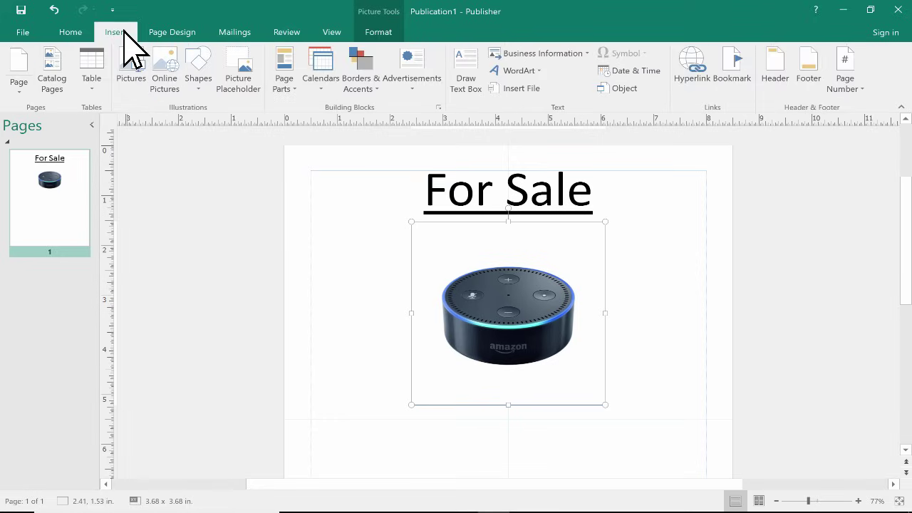
{"action": "left_click", "coordinate": [460, 92]}
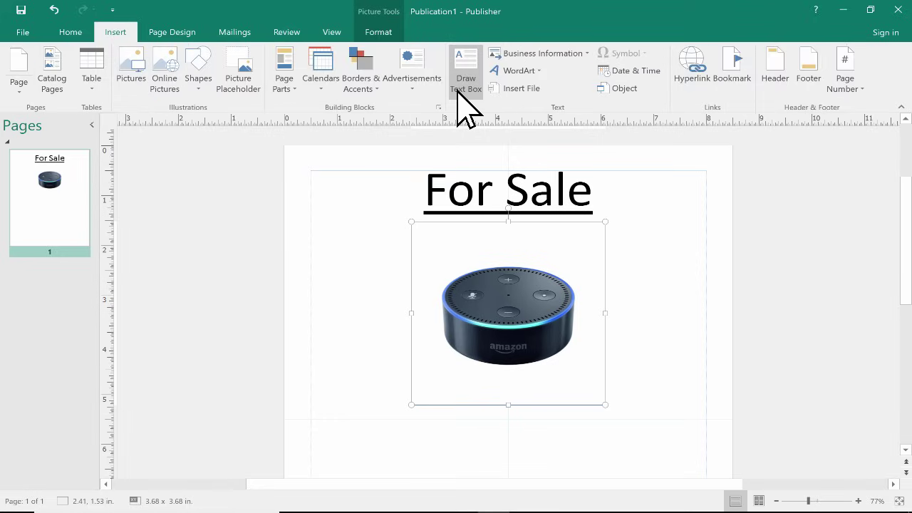
{"action": "left_click_drag", "start_coordinate": [408, 409], "coordinate": [605, 436]}
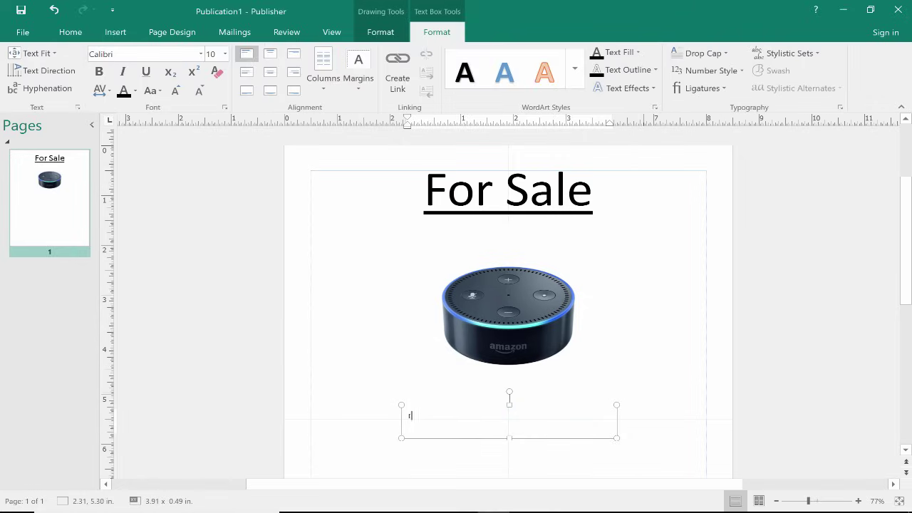
{"action": "type", "text": "Excellent condition Amazon Echo Dot, $39"}
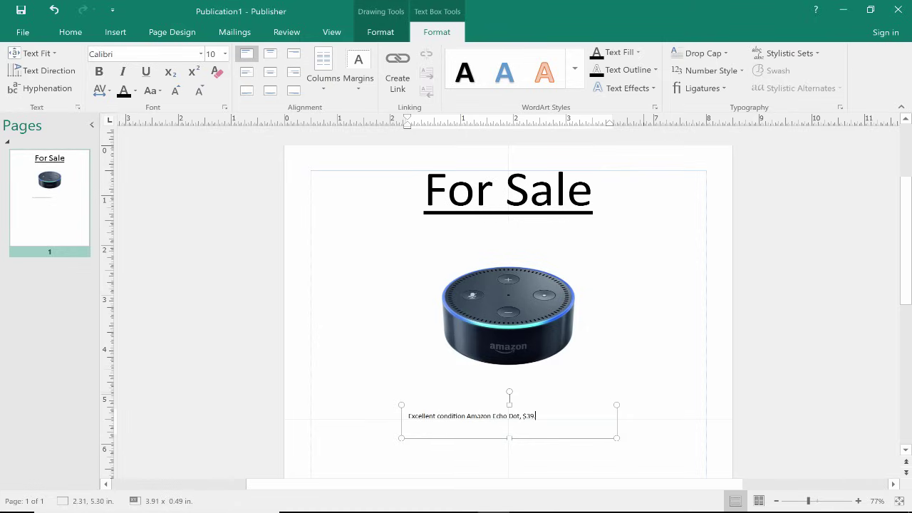
{"action": "type", "text": ".99"}
Step: Set the font size of the whole description text below the picture to 26, after trying 36
{"action": "left_click_drag", "start_coordinate": [544, 415], "coordinate": [408, 416]}
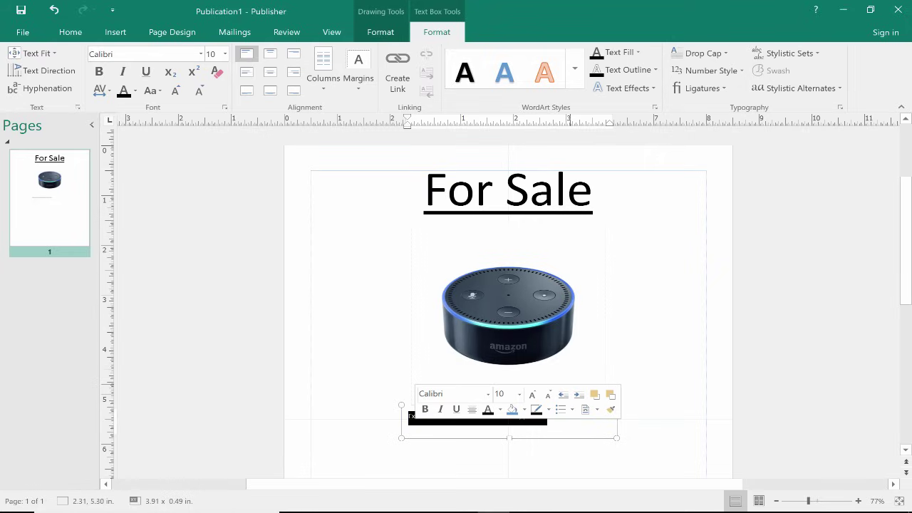
{"action": "left_click", "coordinate": [519, 394]}
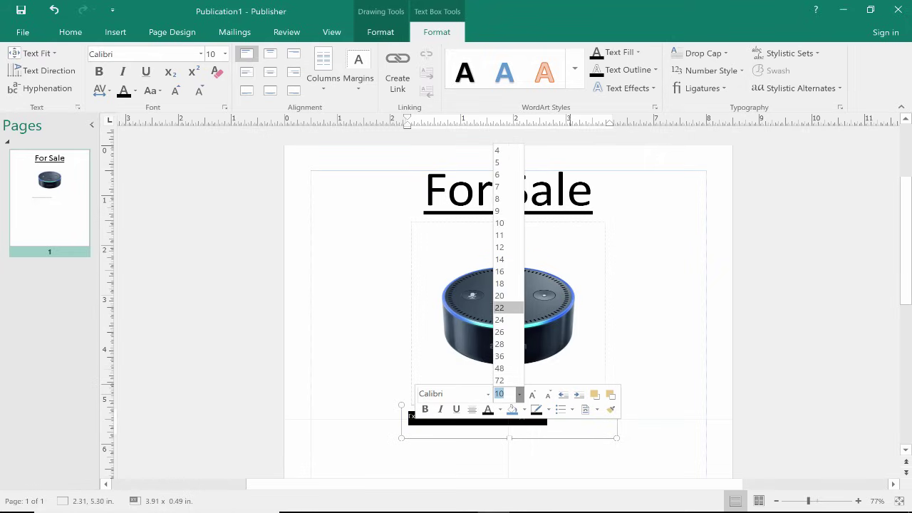
{"action": "left_click", "coordinate": [503, 356]}
{"action": "left_click", "coordinate": [518, 395]}
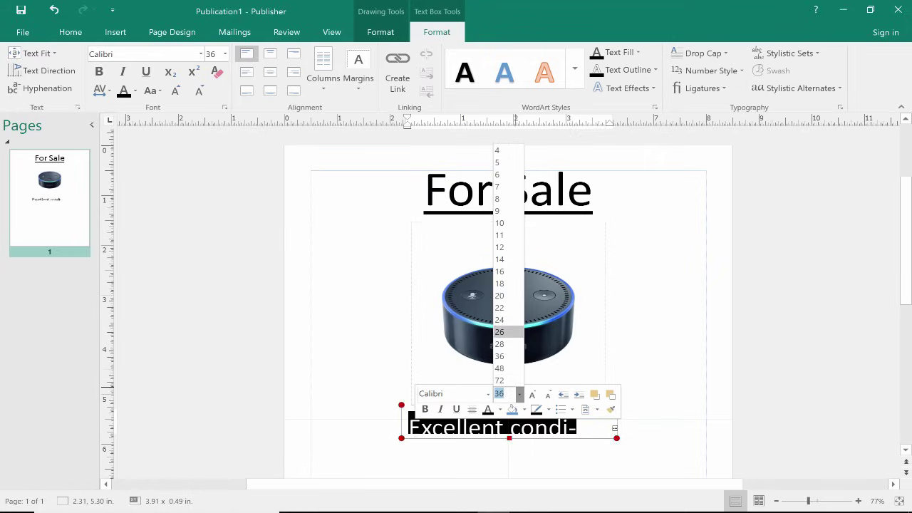
{"action": "left_click", "coordinate": [500, 332]}
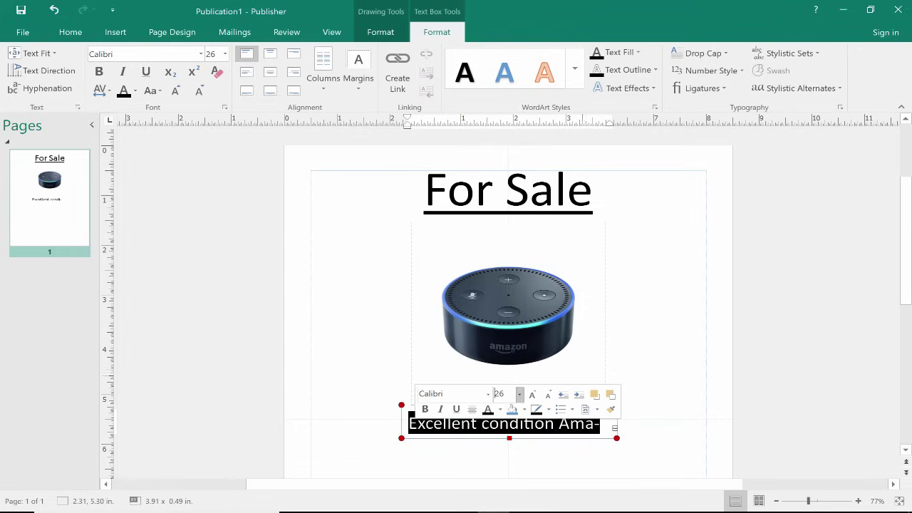
Step: Widen the description text box on both sides to about 7.37 x 0.66 in so the whole line fits
{"action": "left_click", "coordinate": [705, 391]}
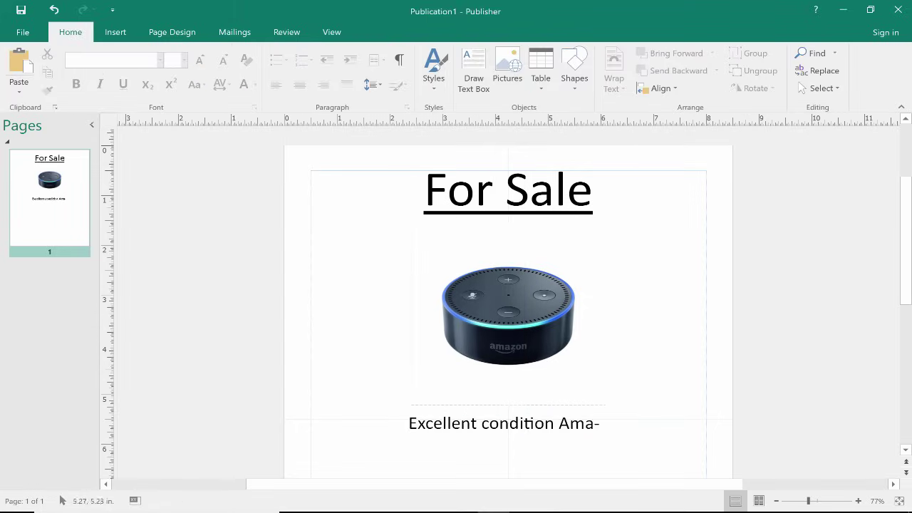
{"action": "left_click", "coordinate": [508, 422]}
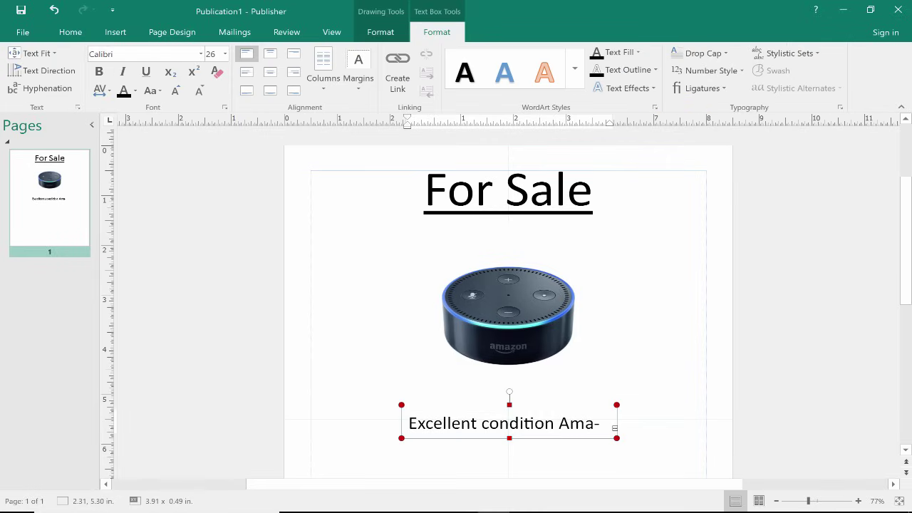
{"action": "left_click_drag", "start_coordinate": [401, 438], "coordinate": [333, 446]}
{"action": "left_click_drag", "start_coordinate": [614, 435], "coordinate": [726, 435]}
{"action": "left_click", "coordinate": [690, 425]}
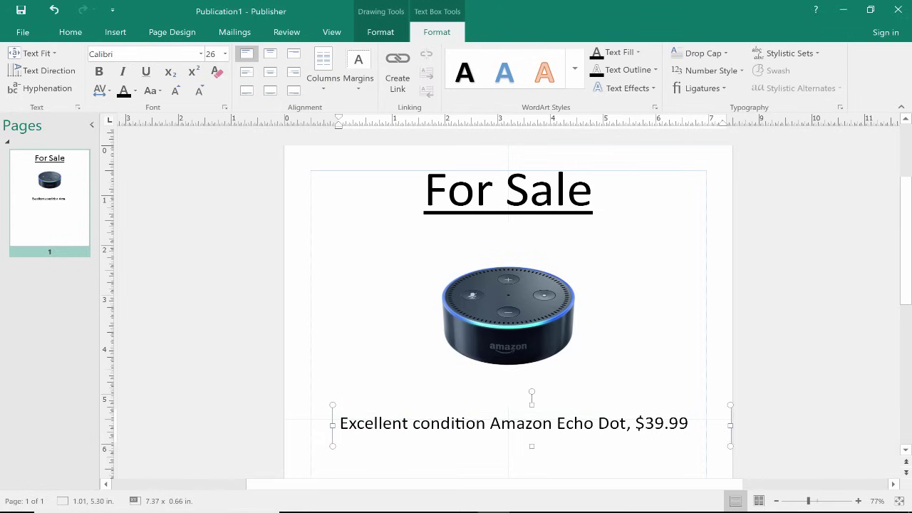
Step: Move the description text box up to just under the Echo Dot picture and align it to the horizontal centre of the page
{"action": "left_click", "coordinate": [508, 313]}
{"action": "left_click", "coordinate": [593, 421]}
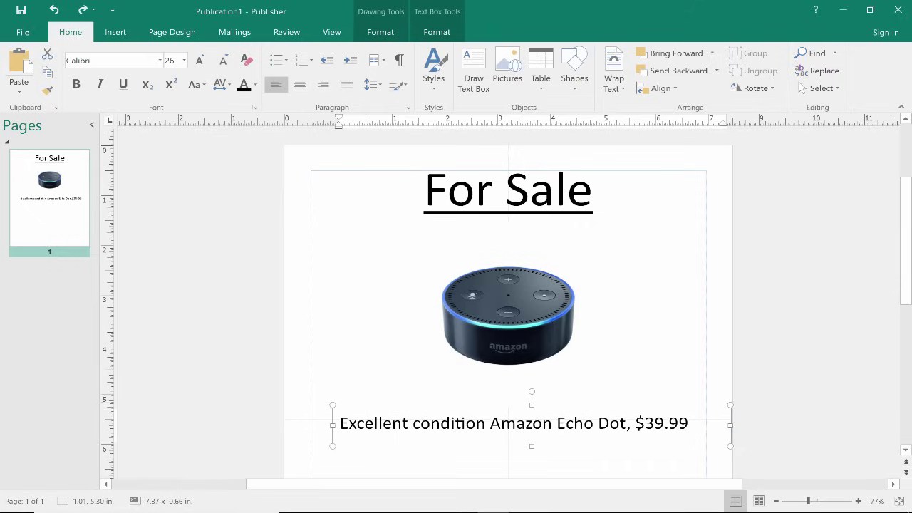
{"action": "left_click_drag", "start_coordinate": [593, 409], "coordinate": [583, 387]}
{"action": "key", "text": "Escape"}
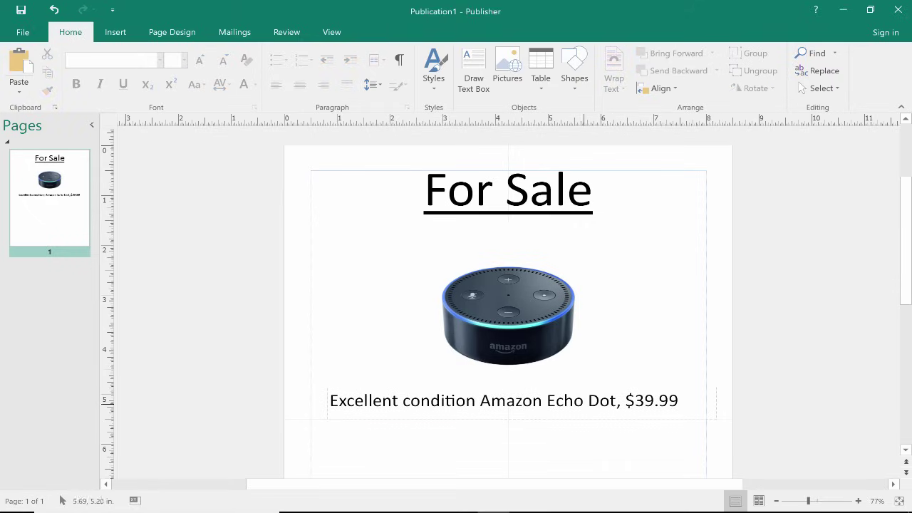
{"action": "left_click", "coordinate": [543, 410]}
{"action": "right_click", "coordinate": [549, 419]}
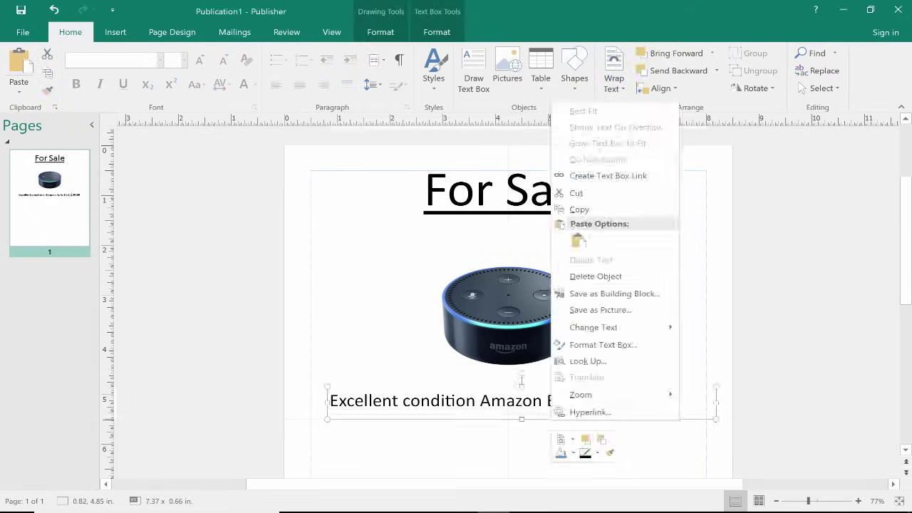
{"action": "key", "text": "Escape"}
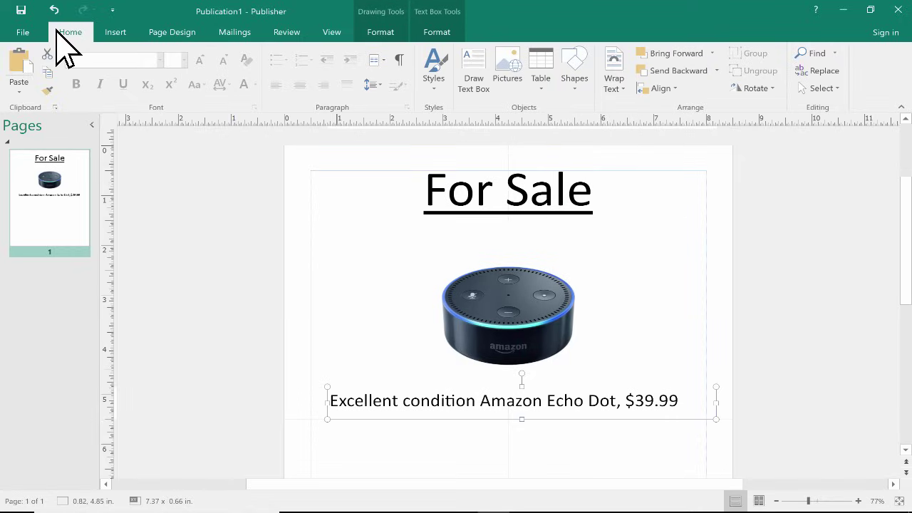
{"action": "left_click", "coordinate": [645, 90]}
{"action": "left_click", "coordinate": [663, 120]}
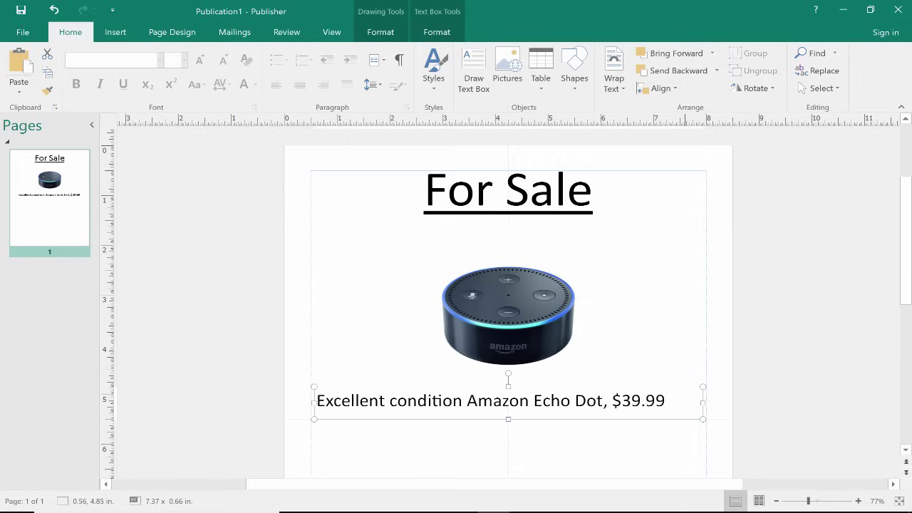
{"action": "key", "text": "Escape"}
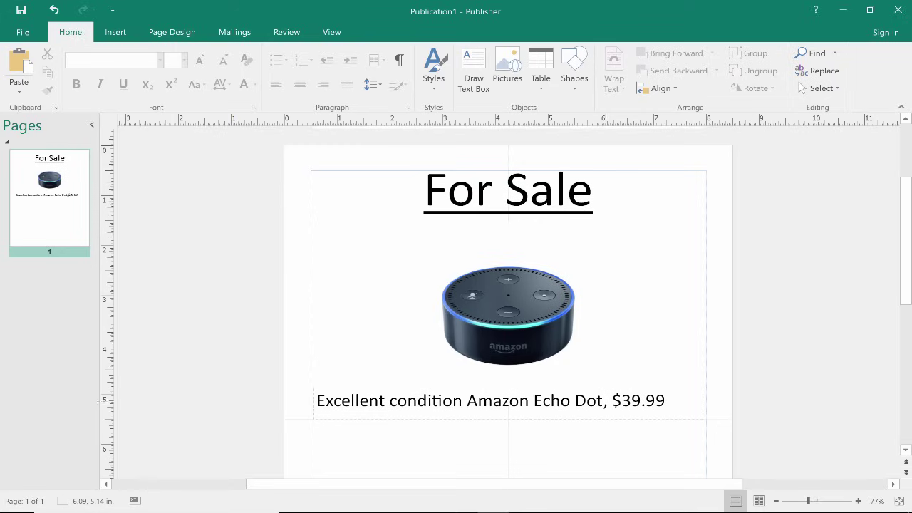
Step: Centre the Echo Dot description text within its text box and deselect it
{"action": "triple_click", "coordinate": [606, 400]}
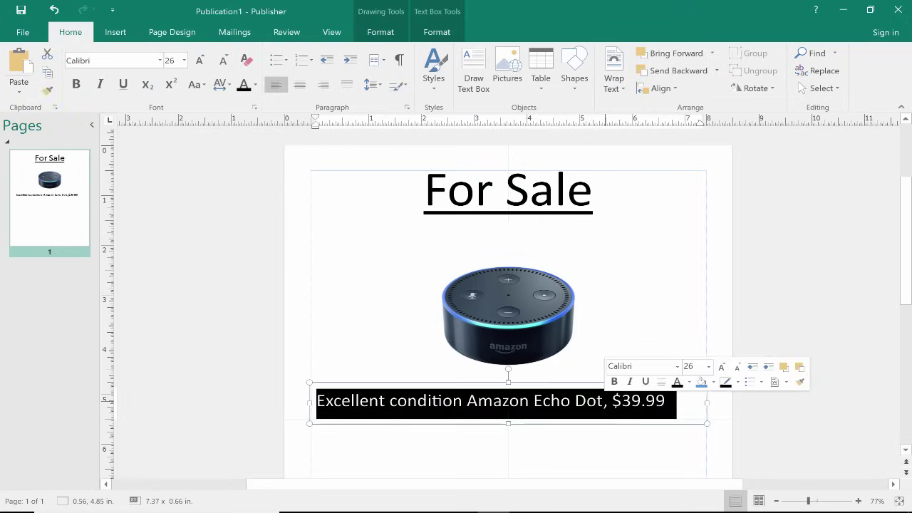
{"action": "left_click", "coordinate": [304, 91]}
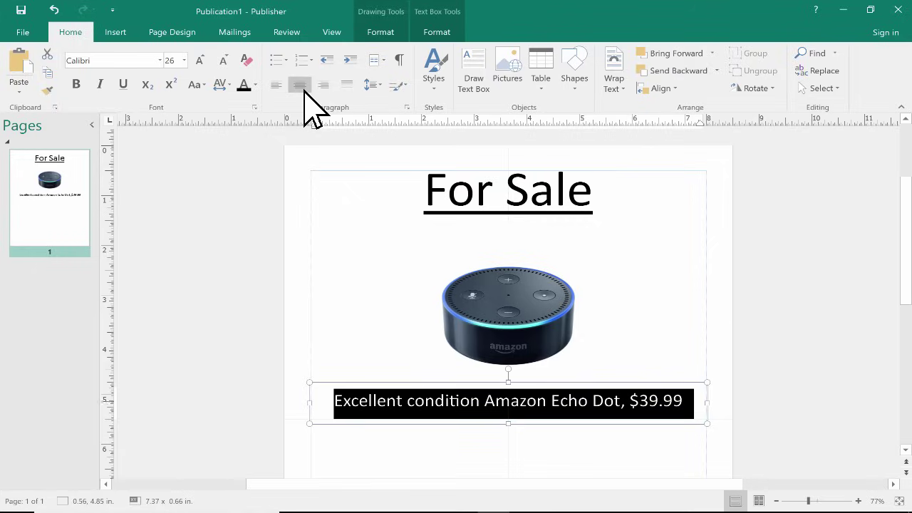
{"action": "key", "text": "Escape"}
{"action": "key", "text": "Escape"}
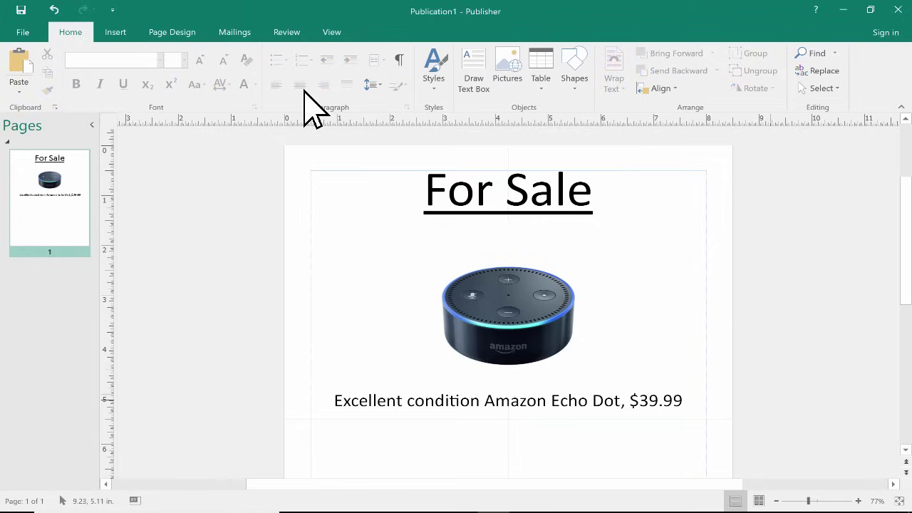
Step: Move the Google Home Mini picture to the page's horizontal centre between the two descriptions, at about 2.15, 6.57 in
{"action": "scroll", "coordinate": [591, 340], "scroll_direction": "down", "scroll_amount": 5}
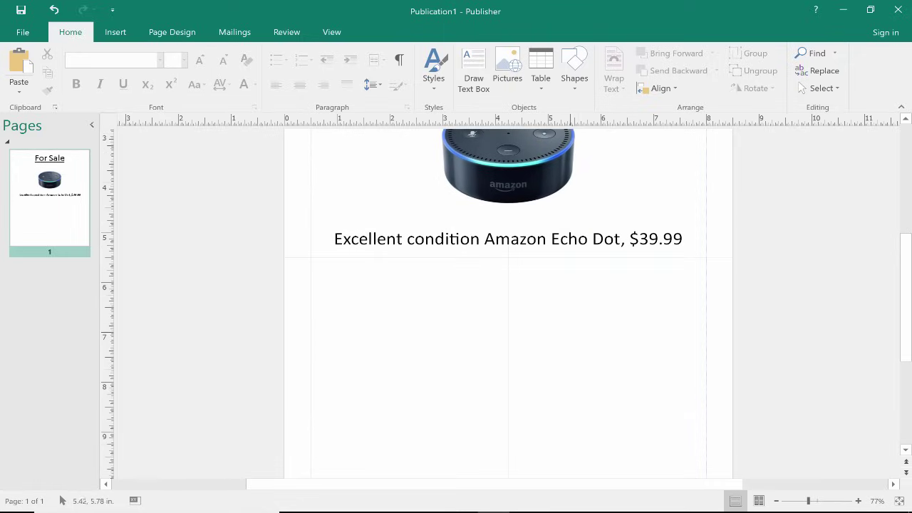
{"action": "scroll", "coordinate": [508, 299], "scroll_direction": "up", "scroll_amount": 2}
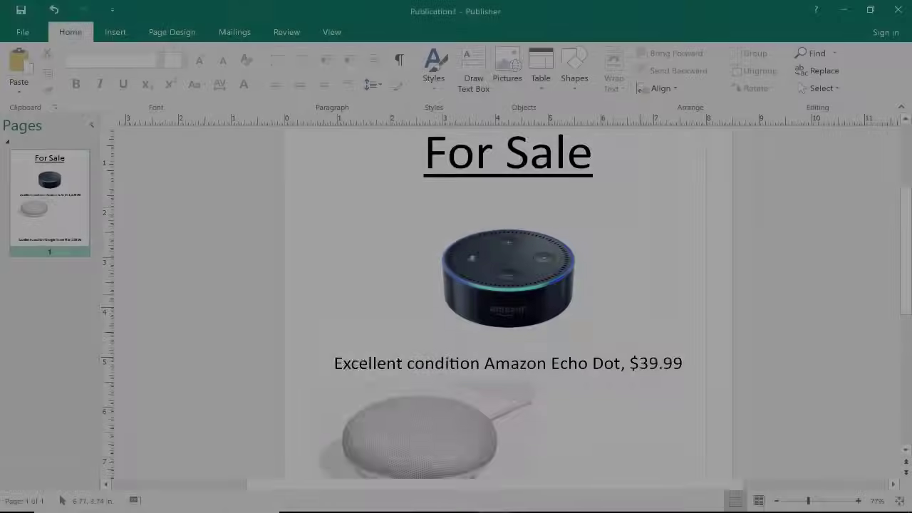
{"action": "scroll", "coordinate": [508, 299], "scroll_direction": "down", "scroll_amount": 5}
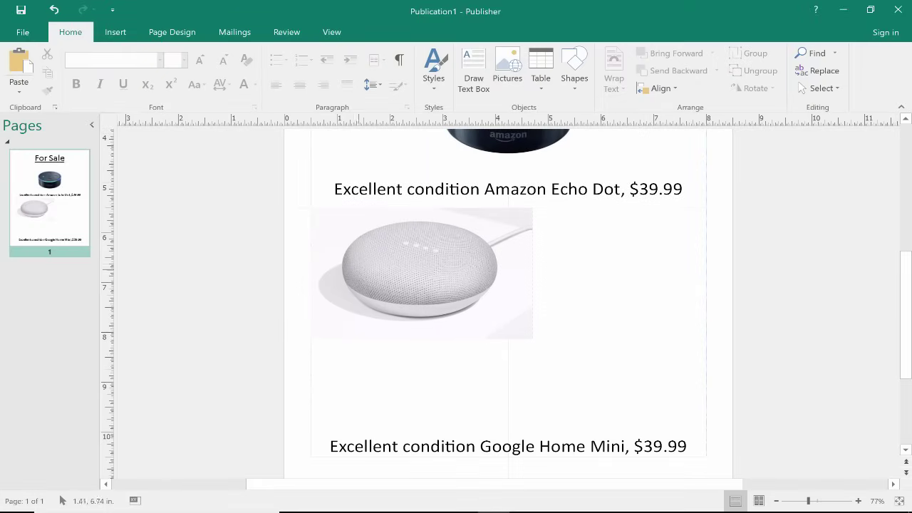
{"action": "left_click_drag", "start_coordinate": [361, 275], "coordinate": [448, 337]}
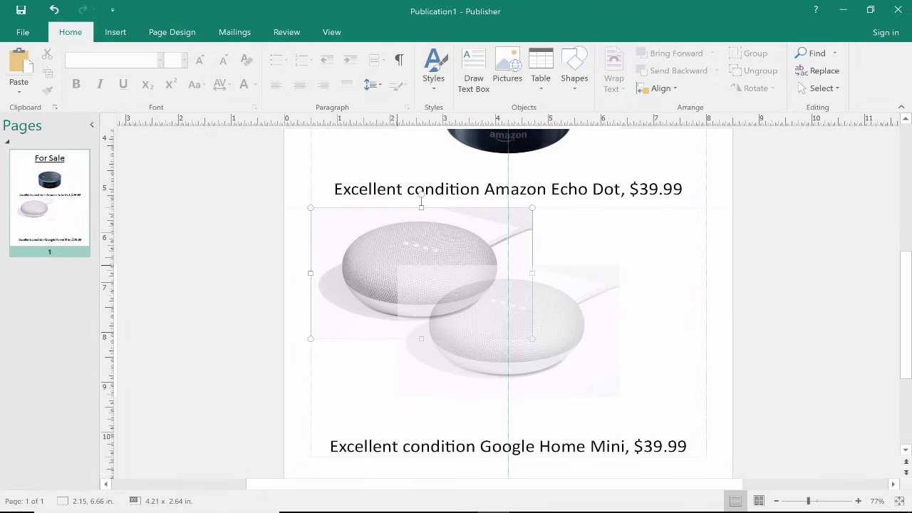
{"action": "left_click_drag", "start_coordinate": [449, 338], "coordinate": [448, 338]}
{"action": "scroll", "coordinate": [508, 299], "scroll_direction": "up", "scroll_amount": 3}
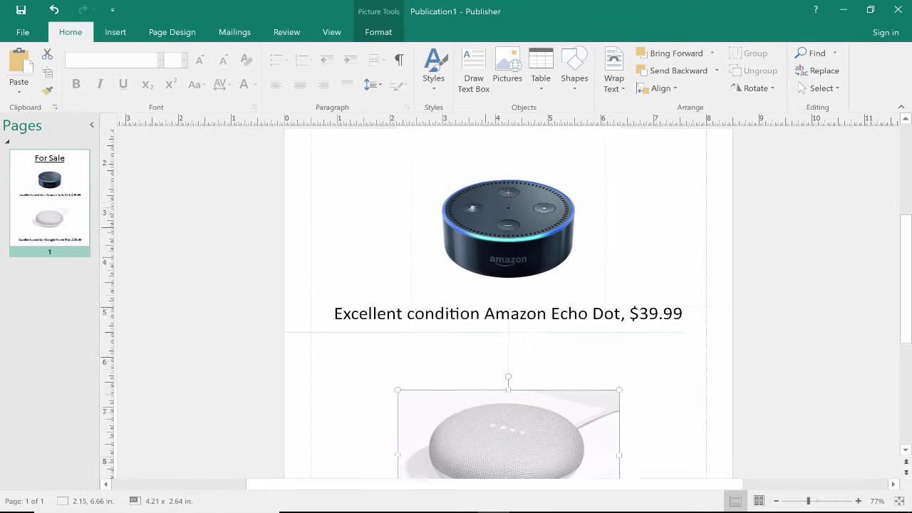
{"action": "scroll", "coordinate": [508, 299], "scroll_direction": "up", "scroll_amount": 1}
{"action": "scroll", "coordinate": [508, 299], "scroll_direction": "down", "scroll_amount": 4}
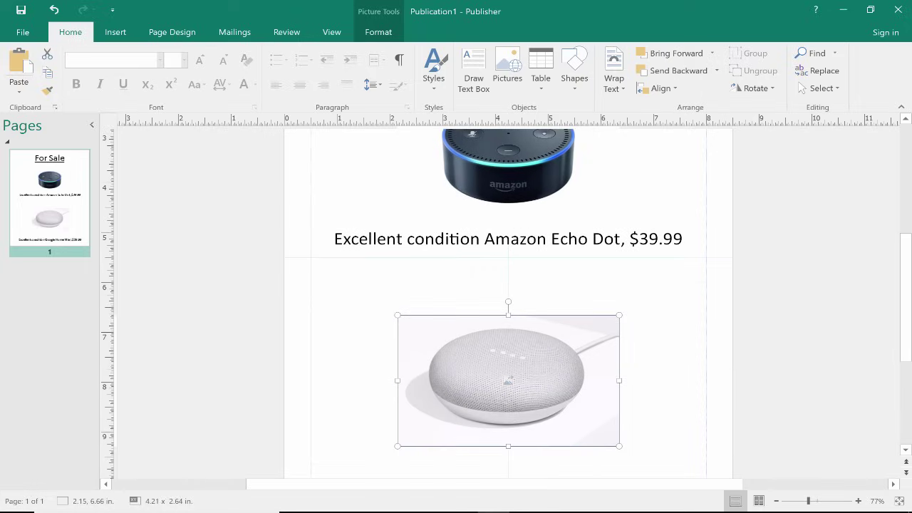
{"action": "scroll", "coordinate": [509, 306], "scroll_direction": "down", "scroll_amount": 1}
{"action": "mouse_move", "coordinate": [508, 306]}
{"action": "left_mouse_down"}
{"action": "mouse_move", "coordinate": [399, 306]}
{"action": "mouse_move", "coordinate": [508, 302]}
{"action": "left_mouse_up"}
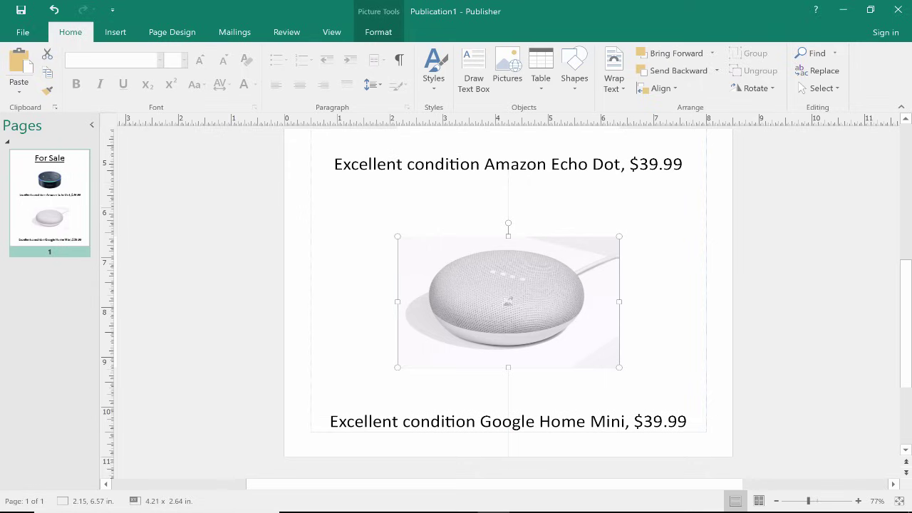
{"action": "left_click", "coordinate": [660, 327]}
Step: Review the whole flyer from the heading to the Google Home Mini description, checking the layout of both products
{"action": "scroll", "coordinate": [660, 327], "scroll_direction": "up", "scroll_amount": 3}
{"action": "scroll", "coordinate": [508, 299], "scroll_direction": "up", "scroll_amount": 3}
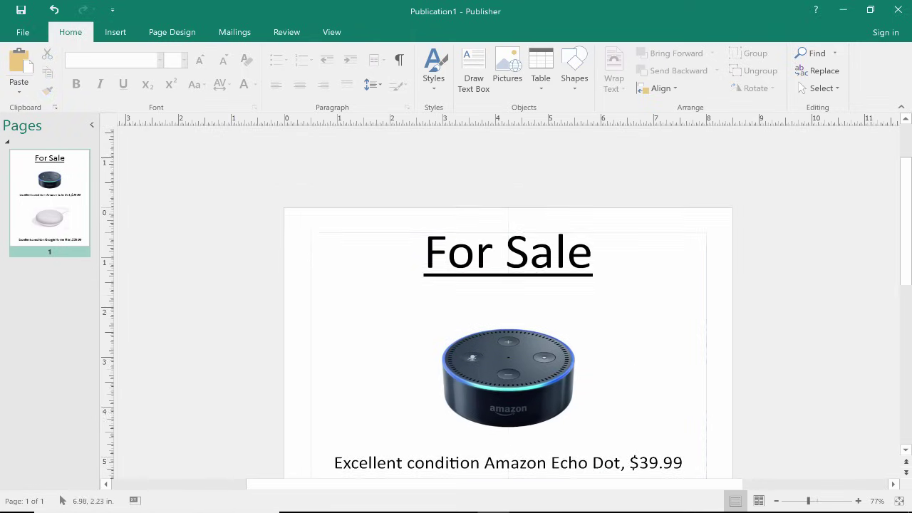
{"action": "scroll", "coordinate": [508, 300], "scroll_direction": "down", "scroll_amount": 5}
{"action": "scroll", "coordinate": [650, 295], "scroll_direction": "down", "scroll_amount": 1}
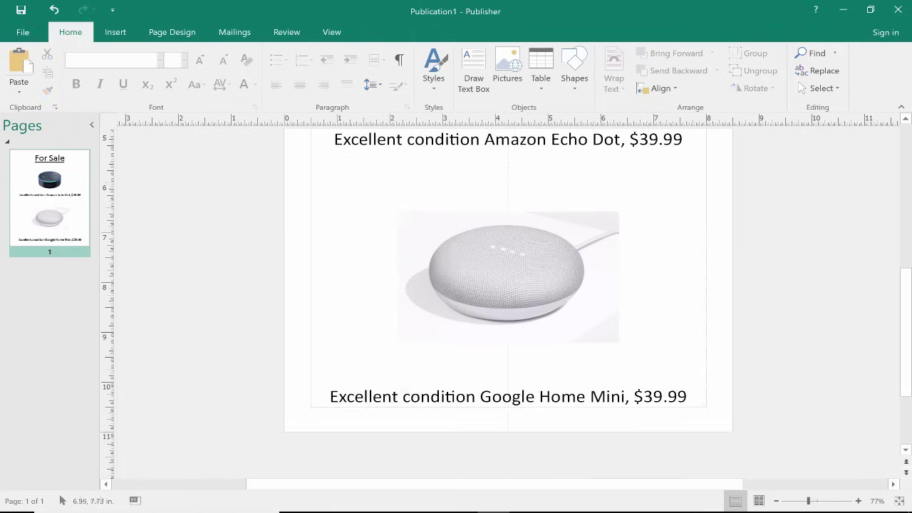
{"action": "scroll", "coordinate": [673, 234], "scroll_direction": "up", "scroll_amount": 2}
{"action": "scroll", "coordinate": [673, 234], "scroll_direction": "up", "scroll_amount": 5}
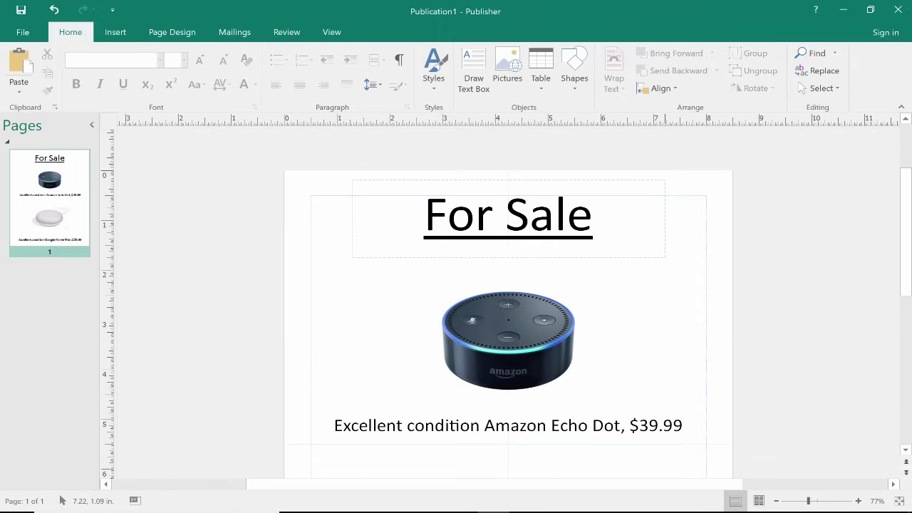
{"action": "scroll", "coordinate": [673, 235], "scroll_direction": "down", "scroll_amount": 5}
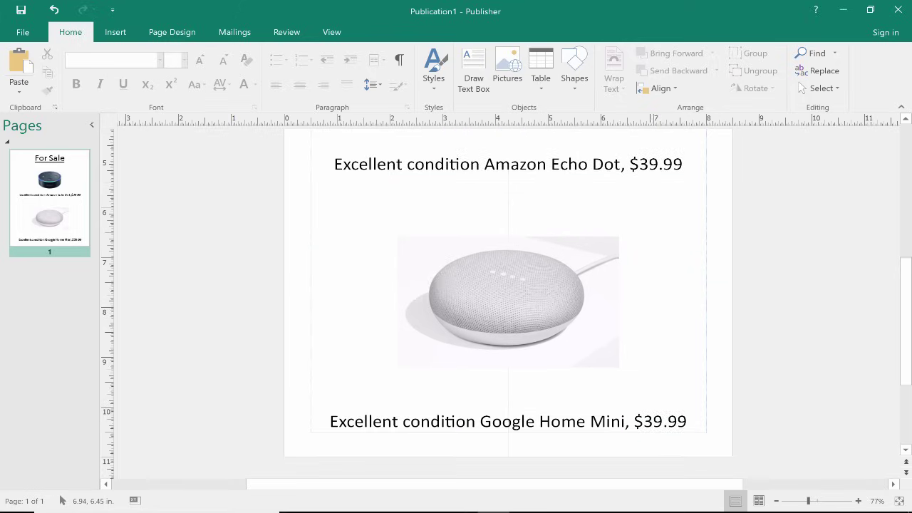
{"action": "scroll", "coordinate": [560, 344], "scroll_direction": "up", "scroll_amount": 3}
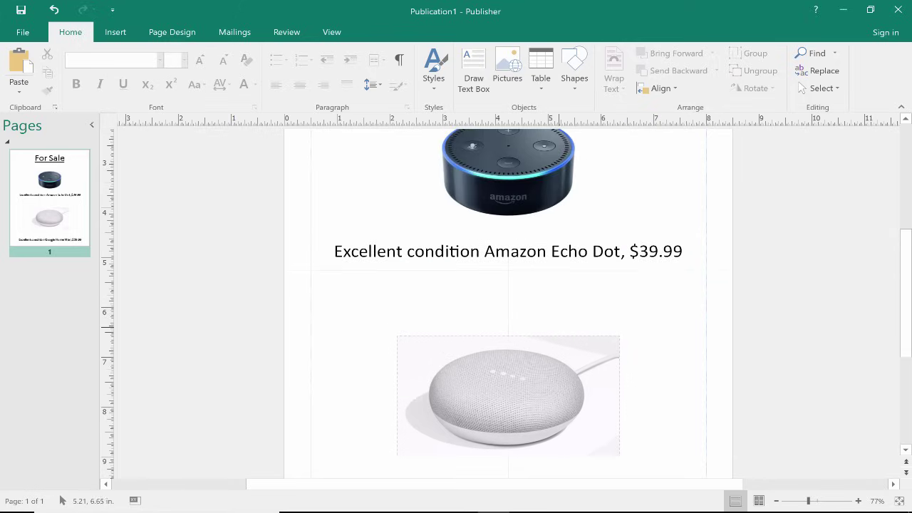
{"action": "scroll", "coordinate": [561, 344], "scroll_direction": "up", "scroll_amount": 5}
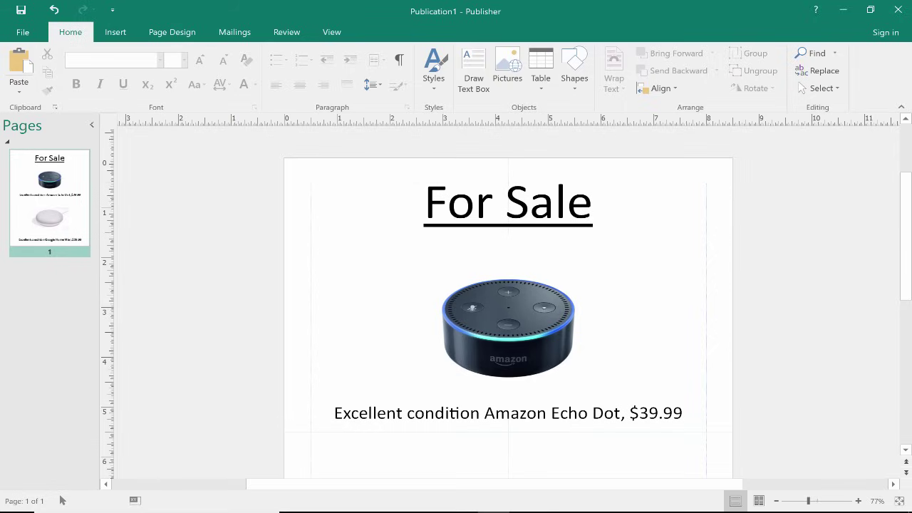
Step: View the flyer's print preview and settings, and check the list of available printers
{"action": "left_click", "coordinate": [25, 34]}
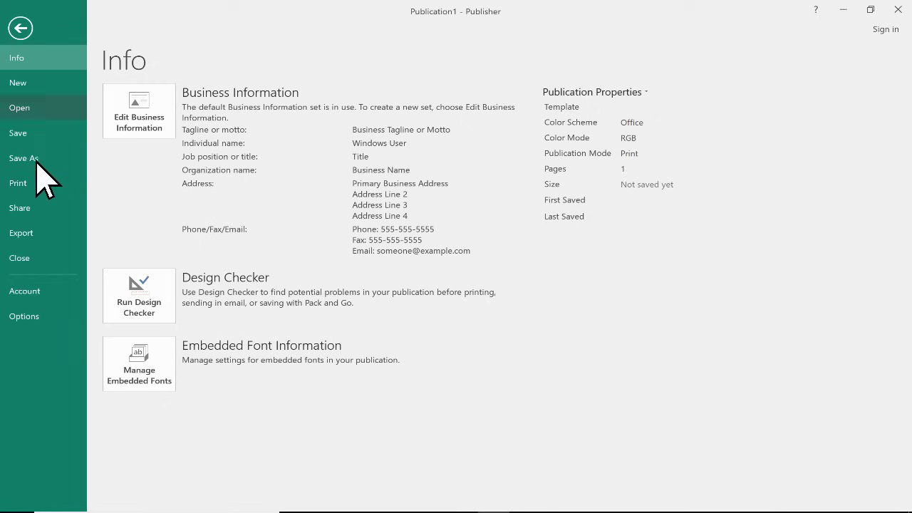
{"action": "left_click", "coordinate": [38, 190]}
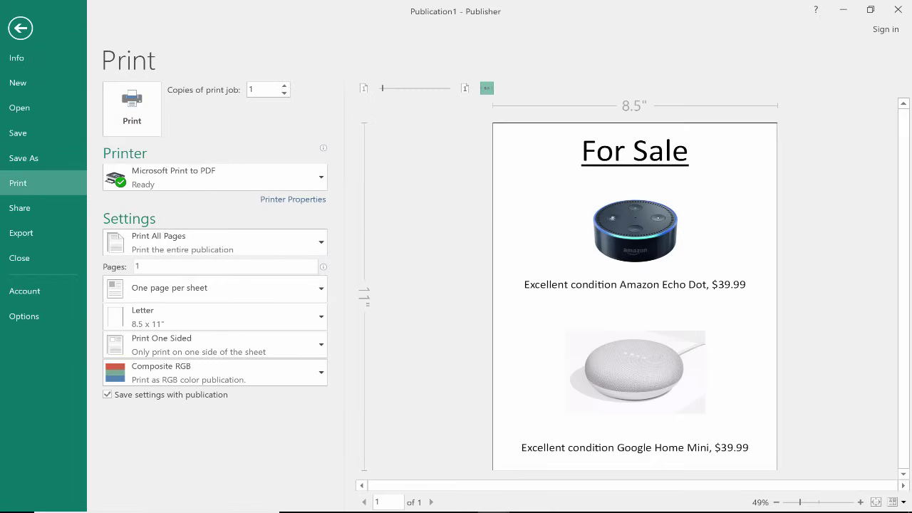
{"action": "left_click", "coordinate": [180, 188]}
{"action": "left_click", "coordinate": [181, 189]}
Step: Review the email sharing options and the export options, including Publish HTML, and return to the flyer
{"action": "left_click", "coordinate": [52, 209]}
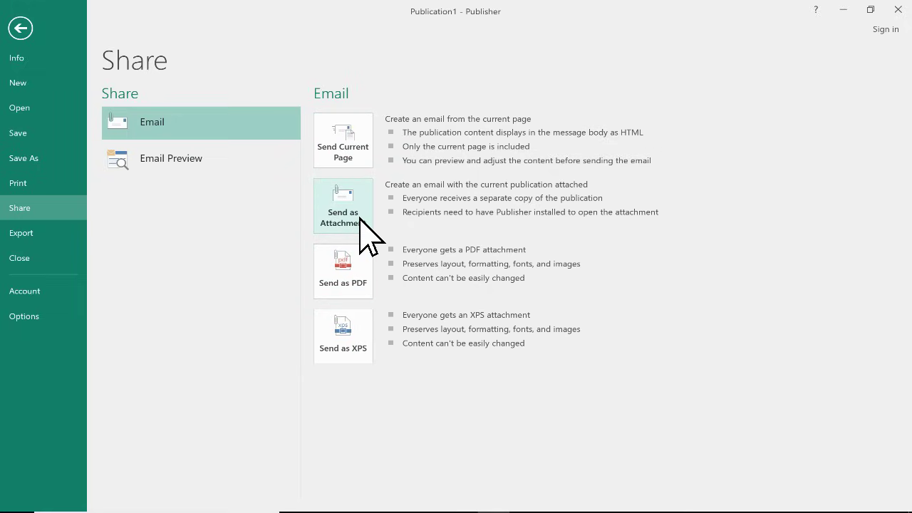
{"action": "left_click", "coordinate": [54, 233]}
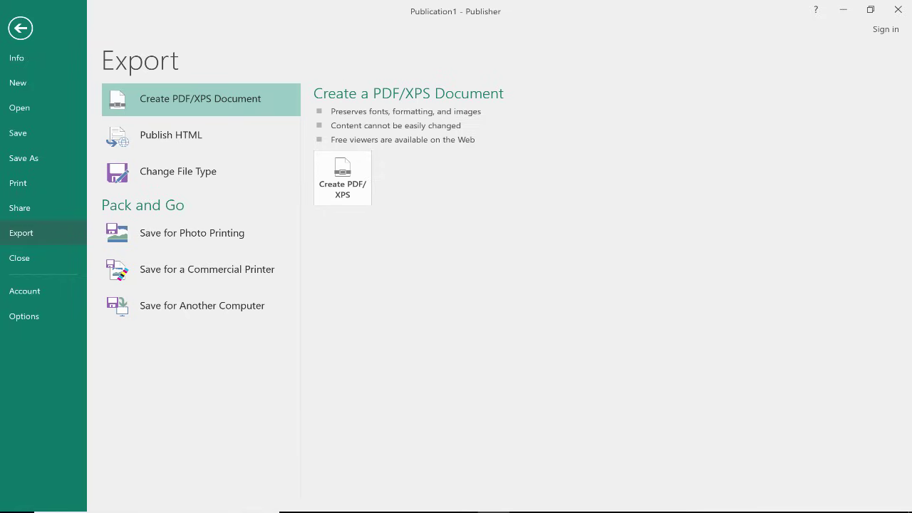
{"action": "left_click", "coordinate": [226, 135]}
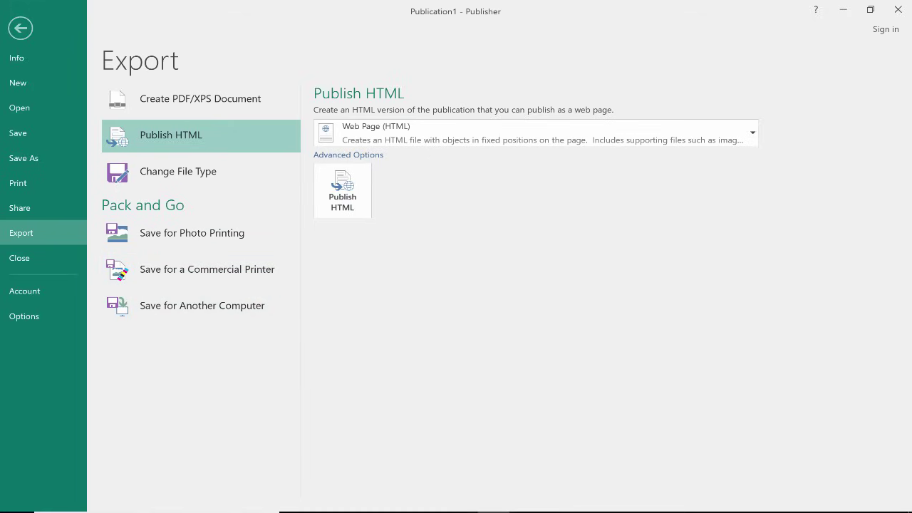
{"action": "left_click", "coordinate": [20, 28]}
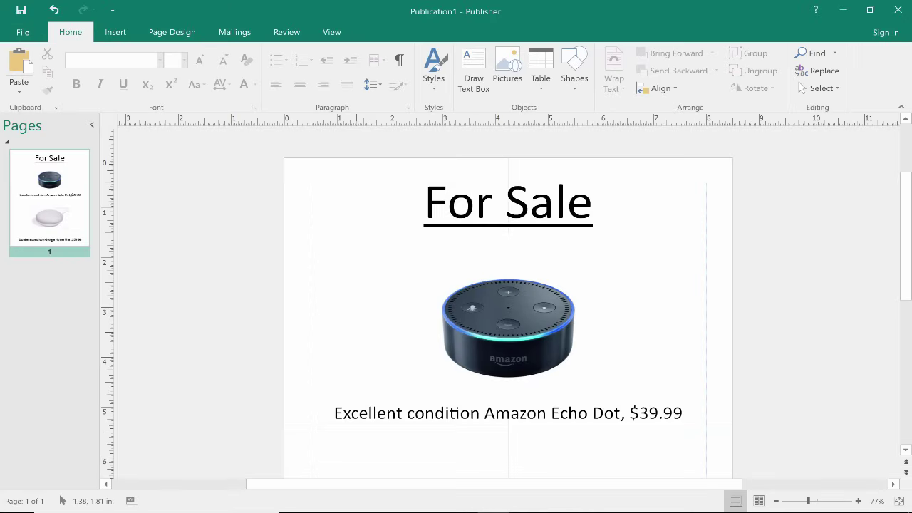
Step: Check the flyer's print preview once more and return to the page
{"action": "left_click", "coordinate": [23, 32]}
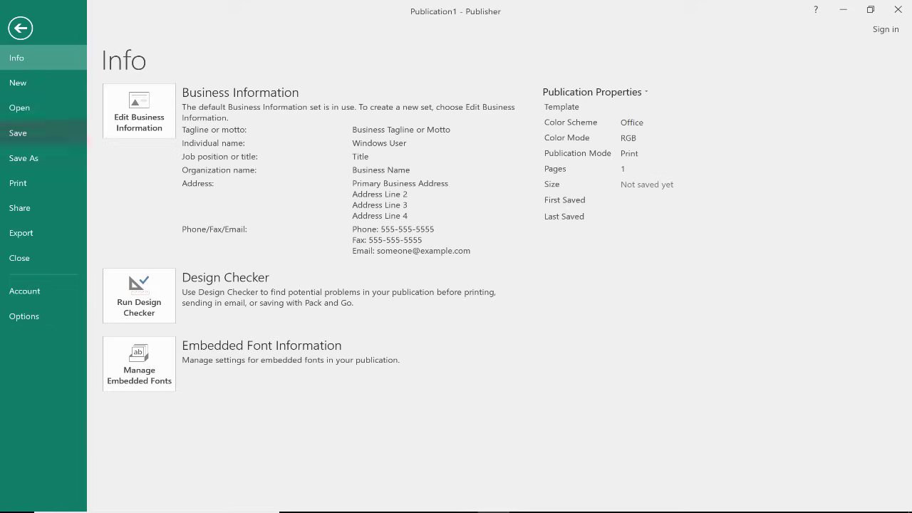
{"action": "left_click", "coordinate": [52, 182]}
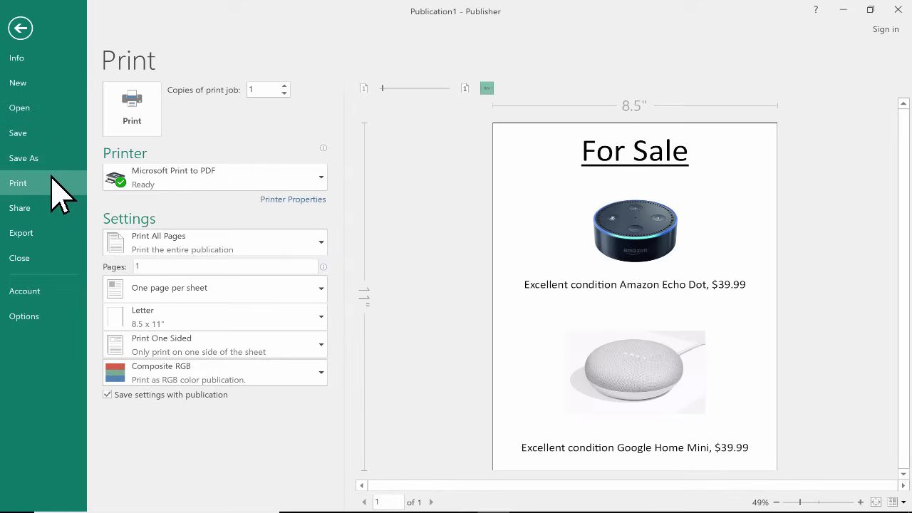
{"action": "key", "text": "Escape"}
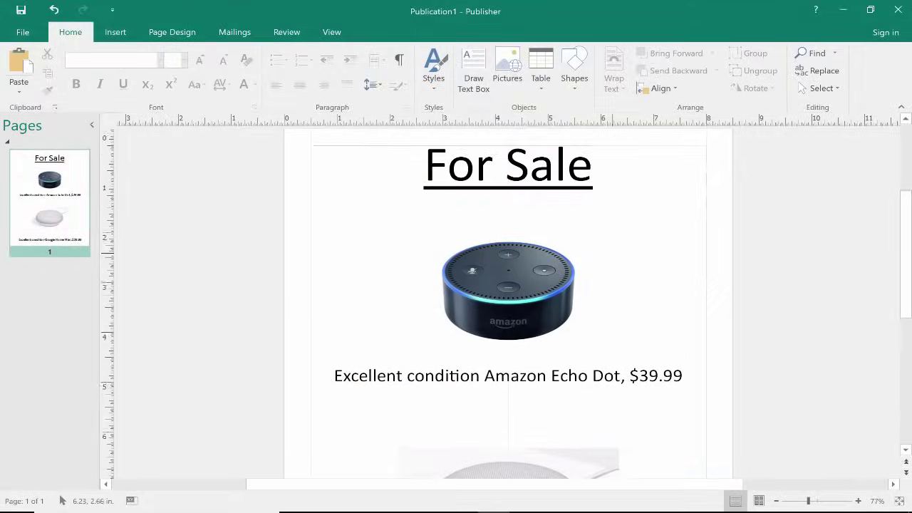
Step: Look over the finished flyer a last time, comparing the Amazon Echo Dot and Google Home Mini pictures and their descriptions
{"action": "scroll", "coordinate": [507, 303], "scroll_direction": "up", "scroll_amount": 1}
{"action": "scroll", "coordinate": [508, 303], "scroll_direction": "down", "scroll_amount": 2}
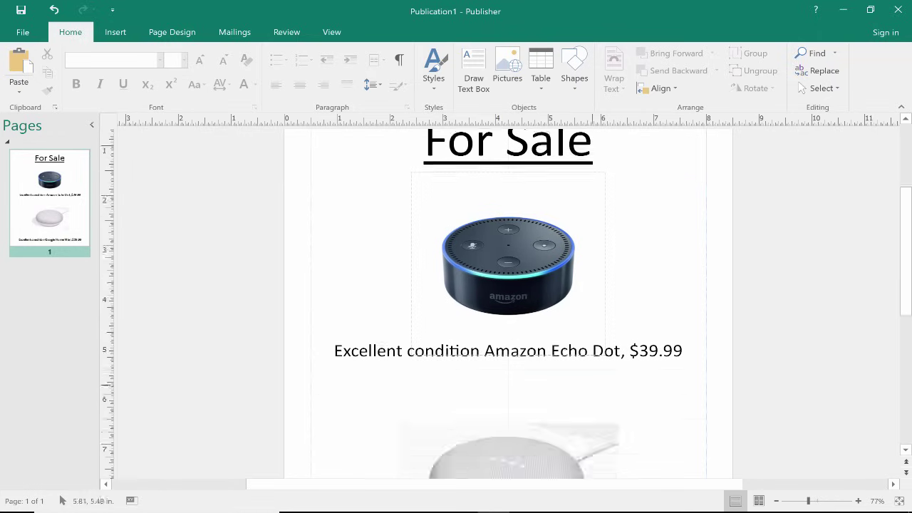
{"action": "scroll", "coordinate": [592, 374], "scroll_direction": "down", "scroll_amount": 3}
{"action": "scroll", "coordinate": [601, 393], "scroll_direction": "up", "scroll_amount": 1}
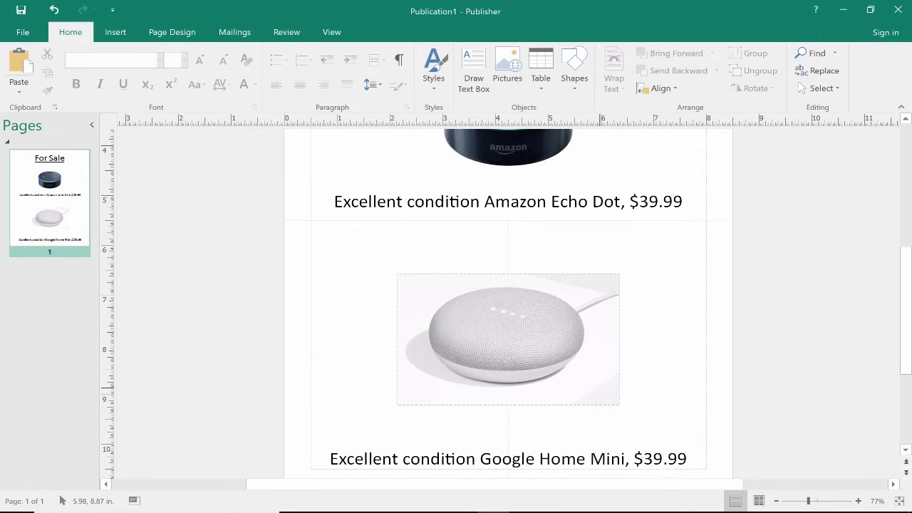
{"action": "scroll", "coordinate": [508, 299], "scroll_direction": "up", "scroll_amount": 3}
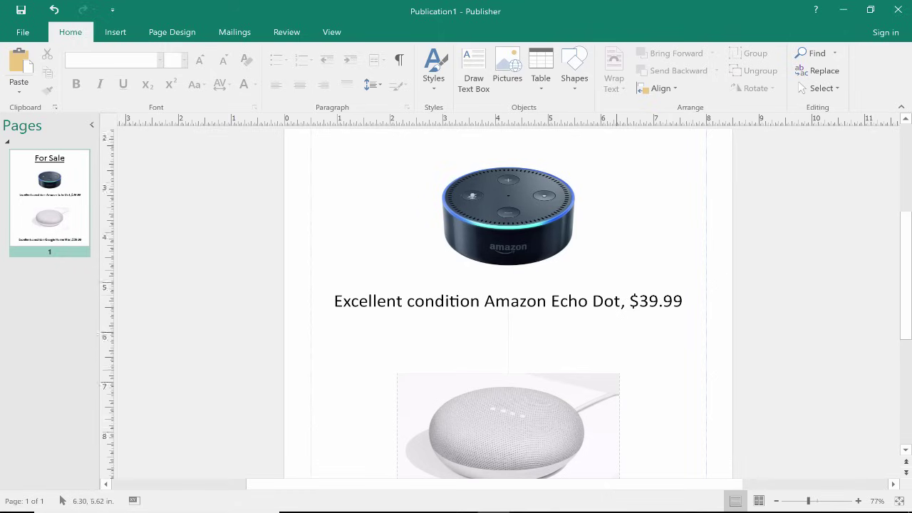
{"action": "scroll", "coordinate": [599, 393], "scroll_direction": "down", "scroll_amount": 2}
{"action": "scroll", "coordinate": [508, 299], "scroll_direction": "up", "scroll_amount": 1}
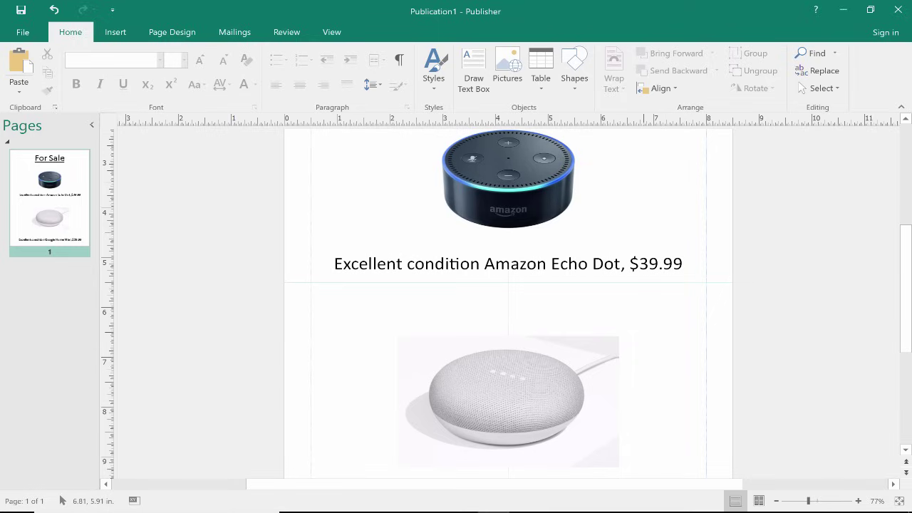
{"action": "scroll", "coordinate": [508, 299], "scroll_direction": "down", "scroll_amount": 3}
{"action": "scroll", "coordinate": [508, 299], "scroll_direction": "up", "scroll_amount": 4}
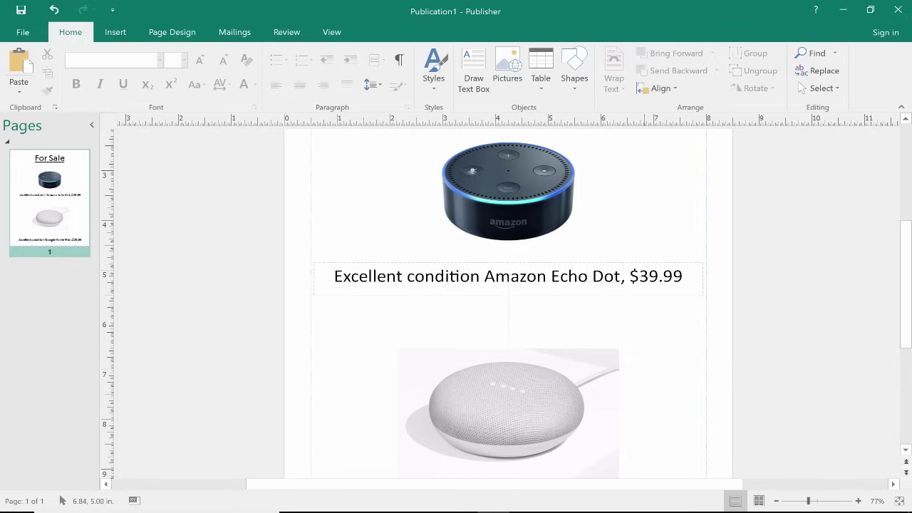
{"action": "scroll", "coordinate": [639, 270], "scroll_direction": "down", "scroll_amount": 3}
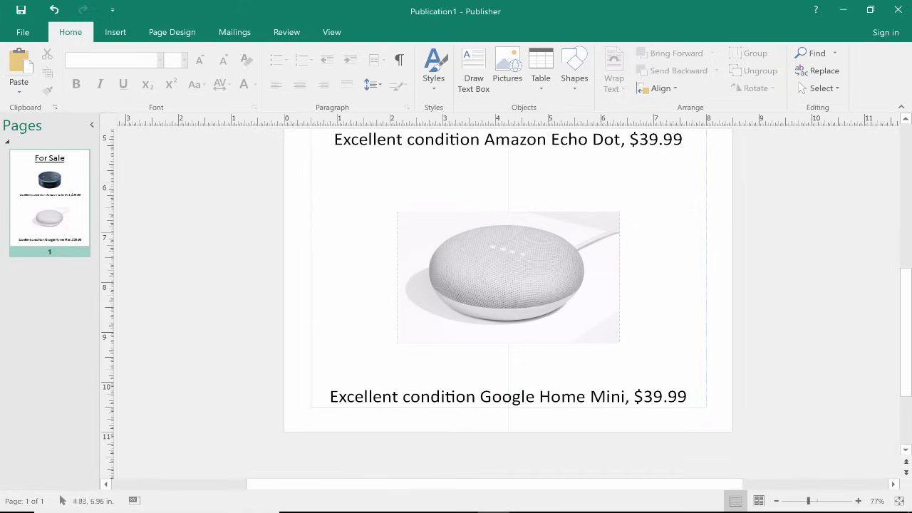
{"action": "scroll", "coordinate": [595, 282], "scroll_direction": "up", "scroll_amount": 3}
{"action": "scroll", "coordinate": [612, 338], "scroll_direction": "down", "scroll_amount": 1}
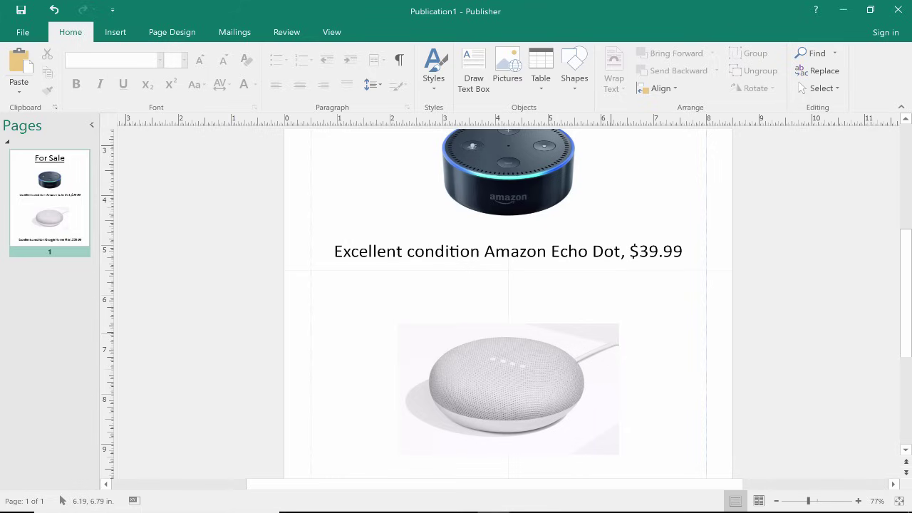
{"action": "scroll", "coordinate": [613, 339], "scroll_direction": "up", "scroll_amount": 1}
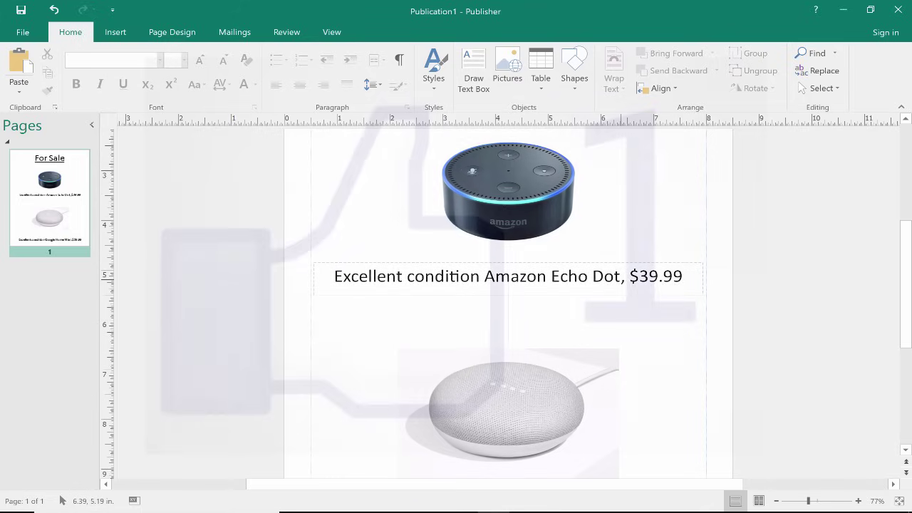